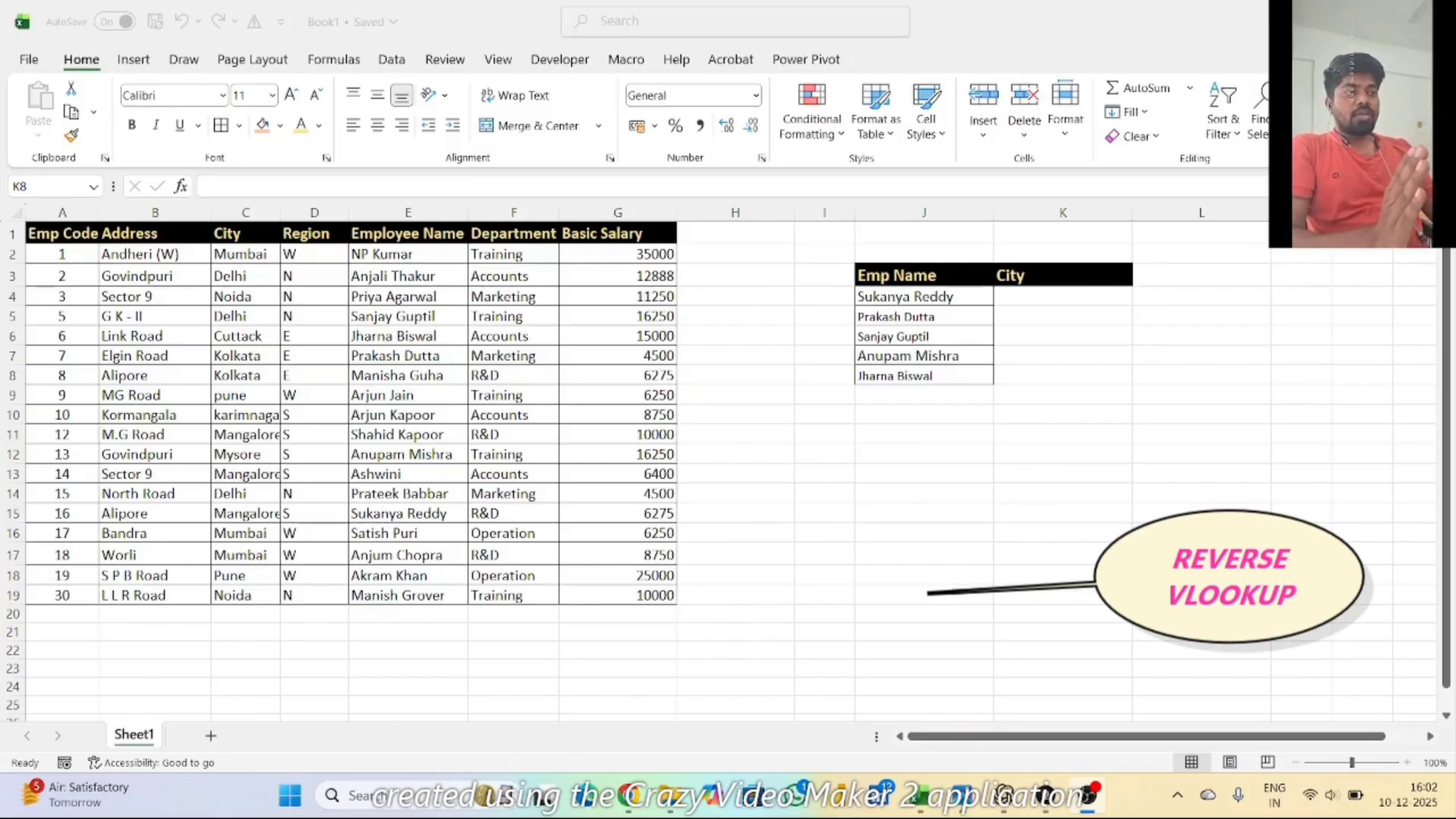
- Switch to the Desclaimer.jpg image to show the disclaimer
mouse_move(961, 794)
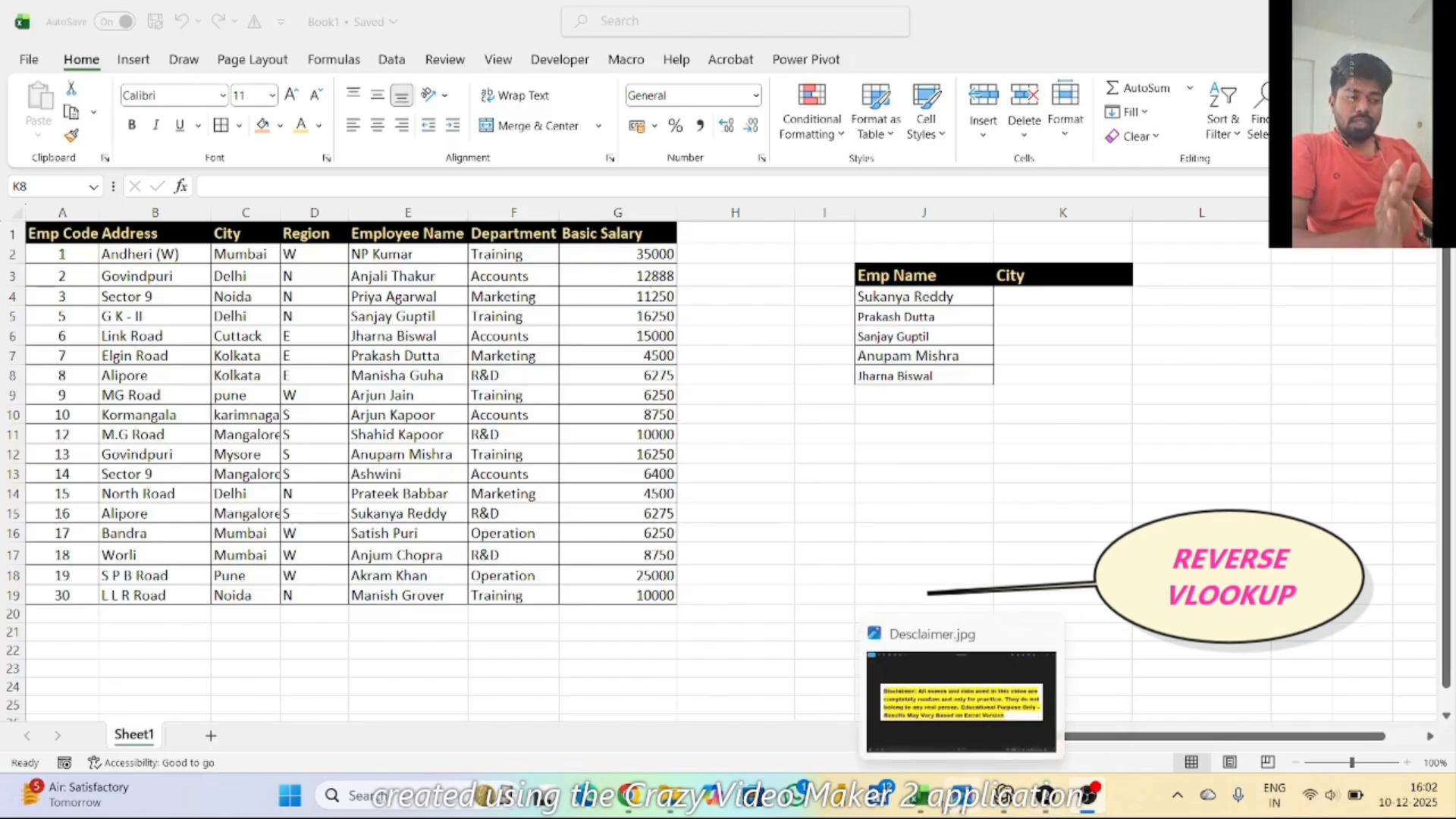
left_click(966, 643)
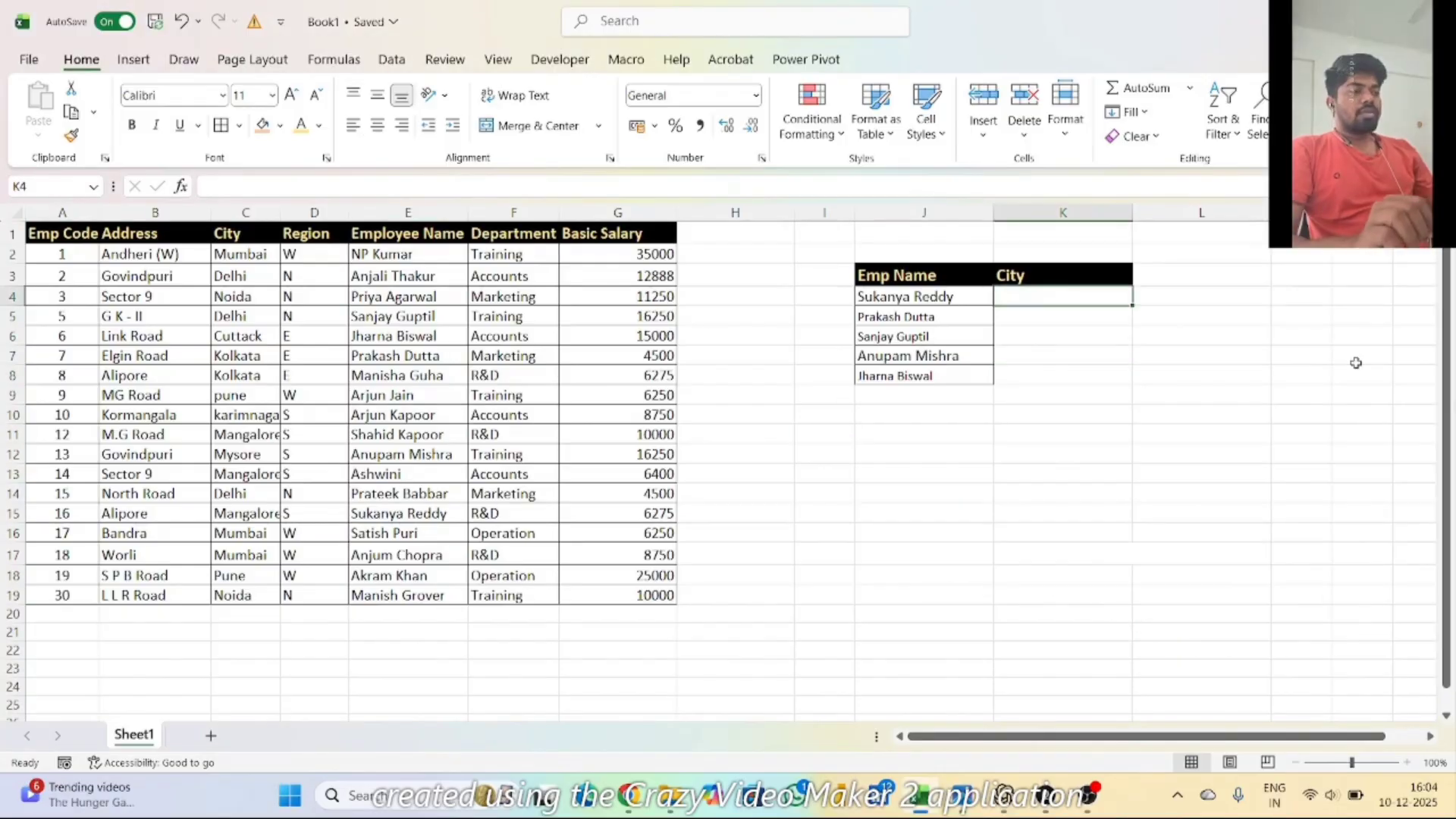
- Start a VLOOKUP formula in K4 with J4 as the lookup value
type("=vlo")
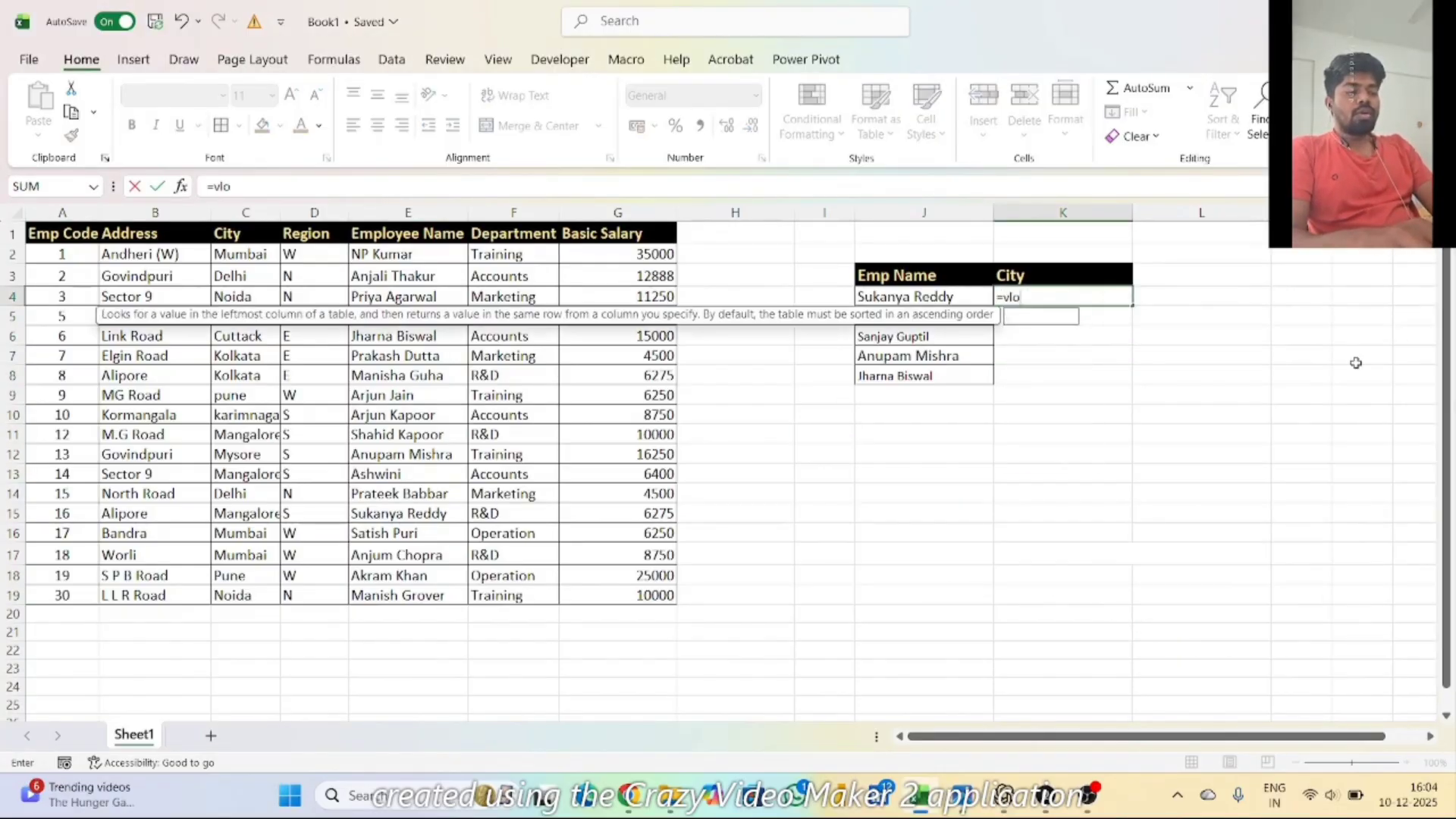
type("okup")
key("Tab")
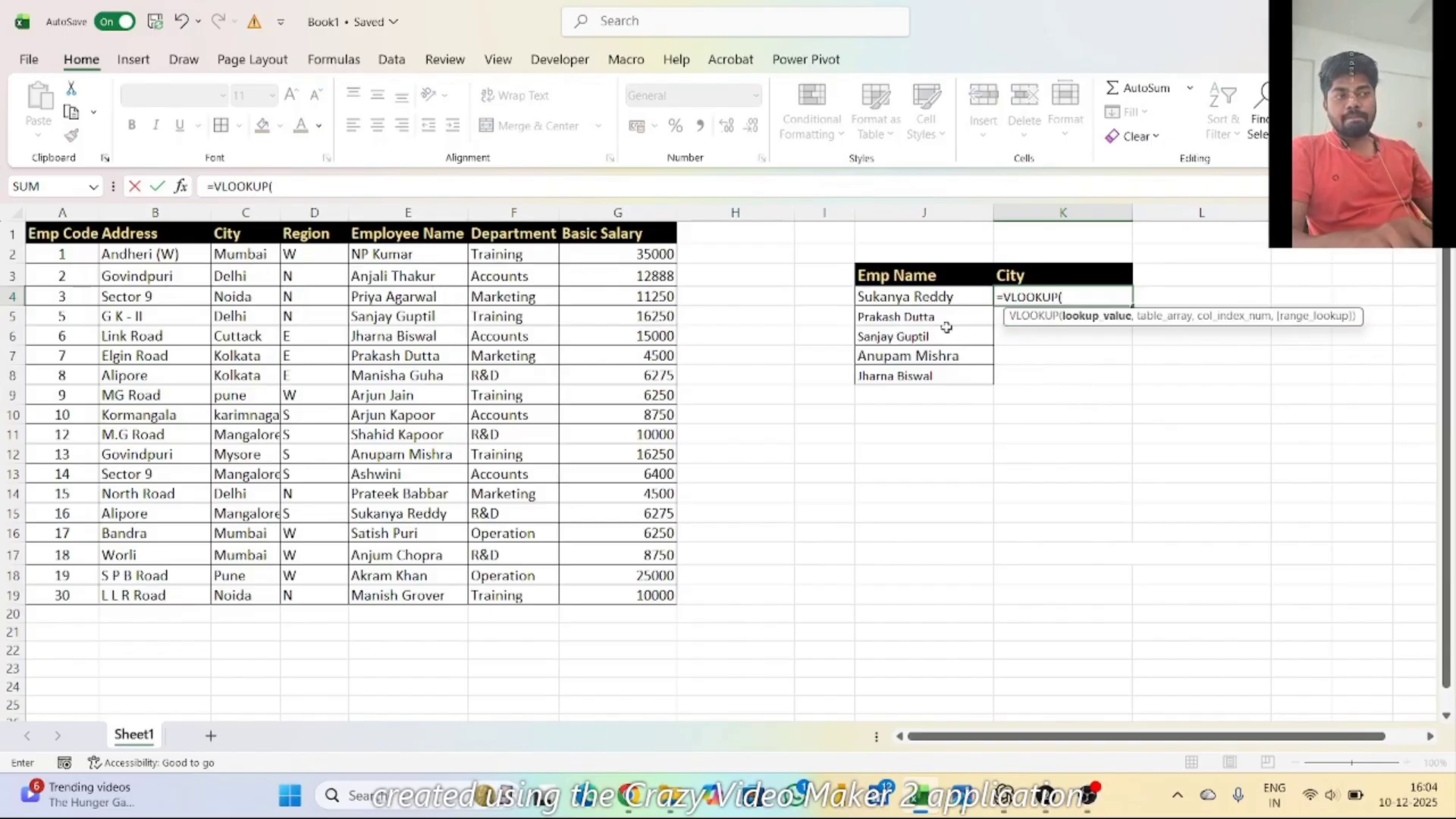
left_click(931, 299)
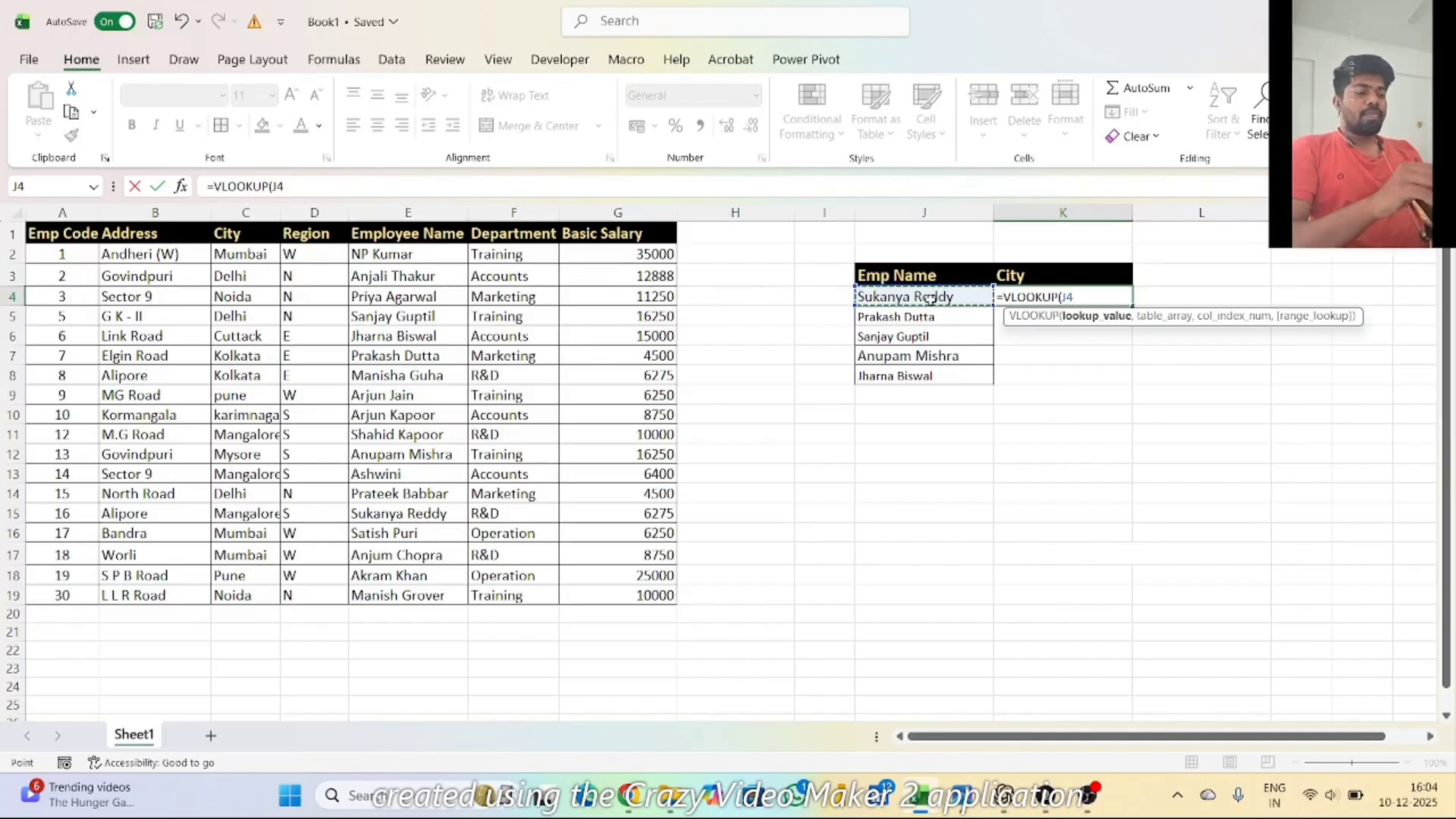
type(",")
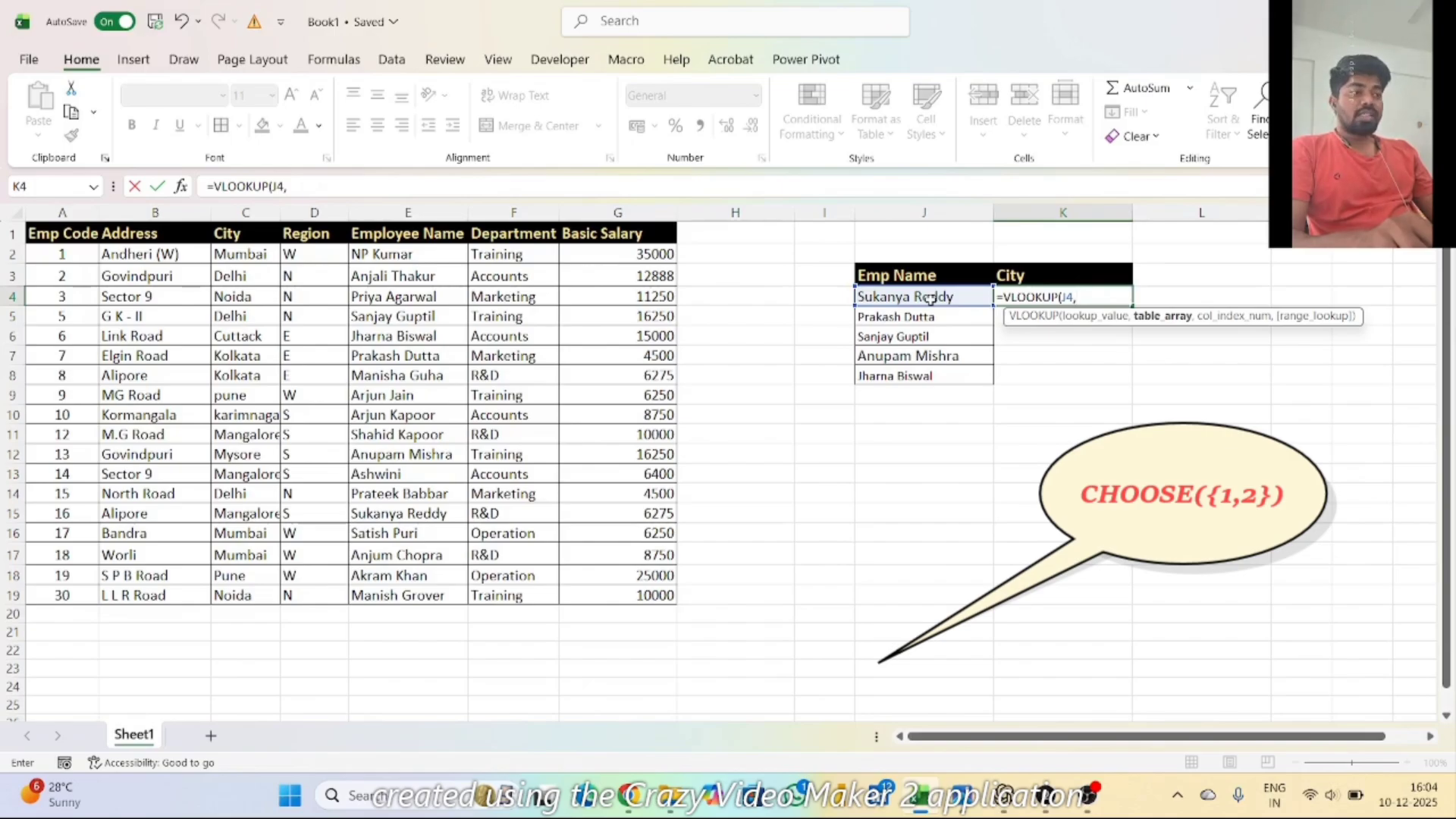
- Begin the VLOOKUP's table array with a CHOOSE function using the index array {1,2}
type("choose")
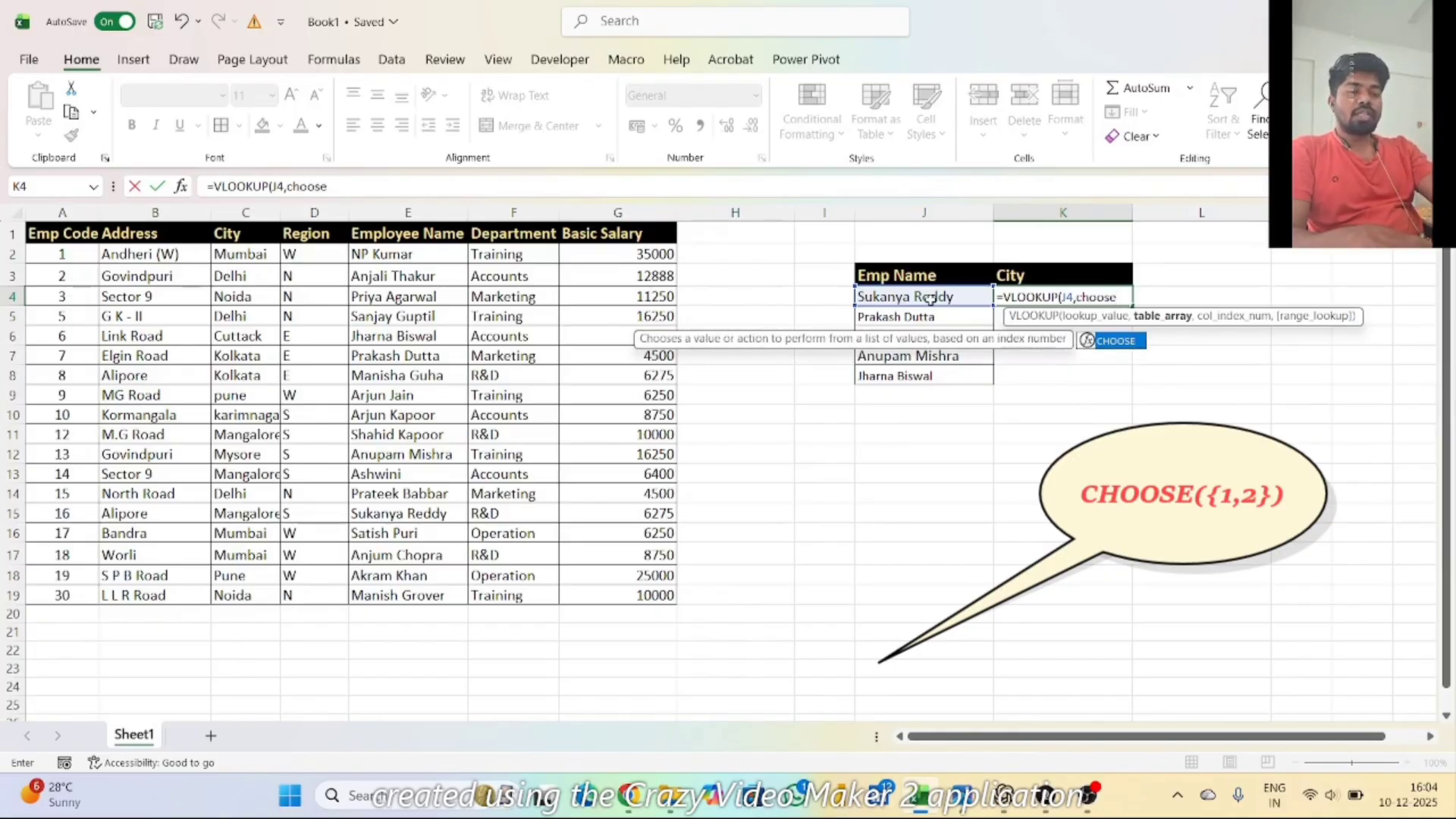
key("Tab")
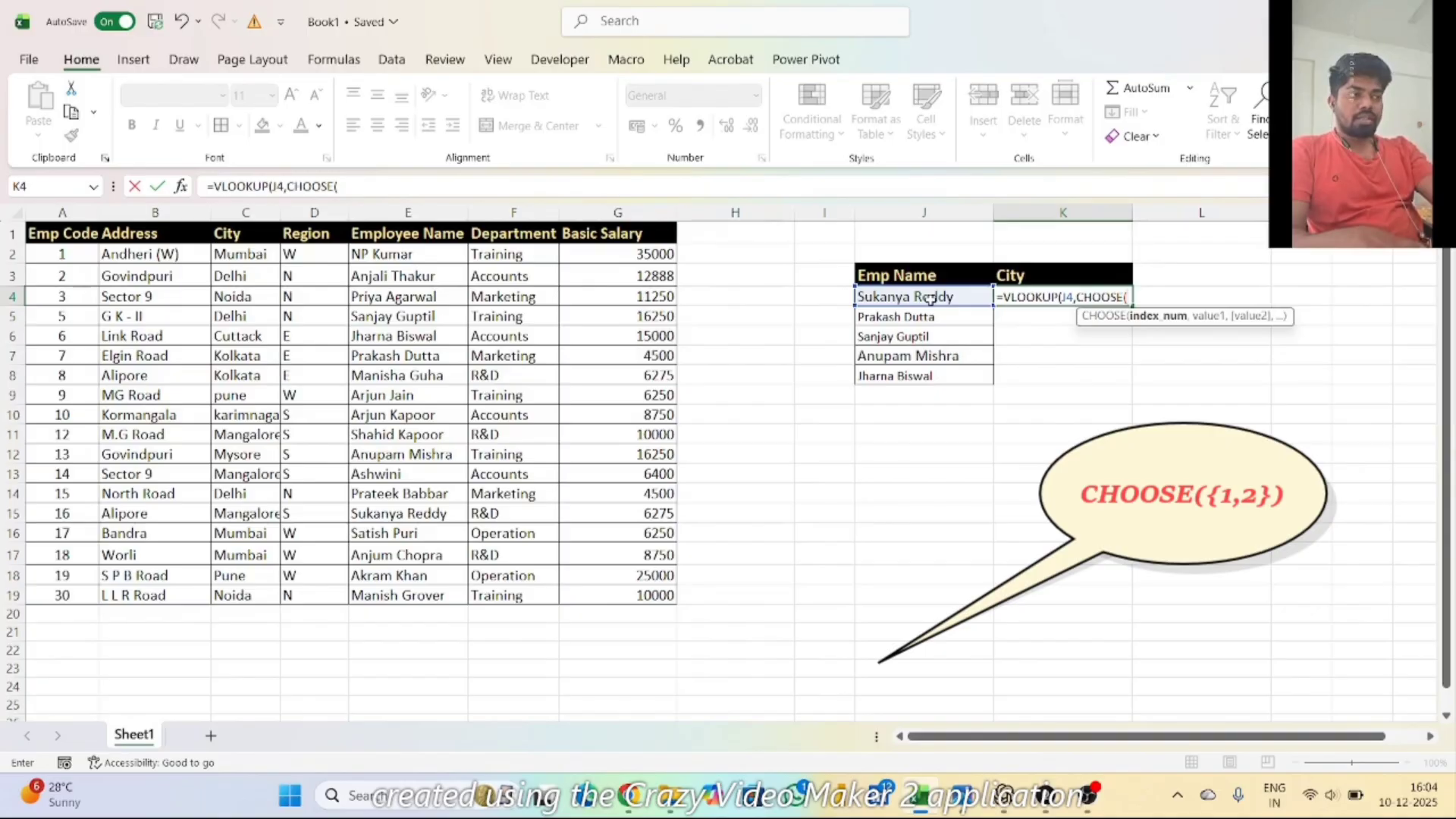
type("{}")
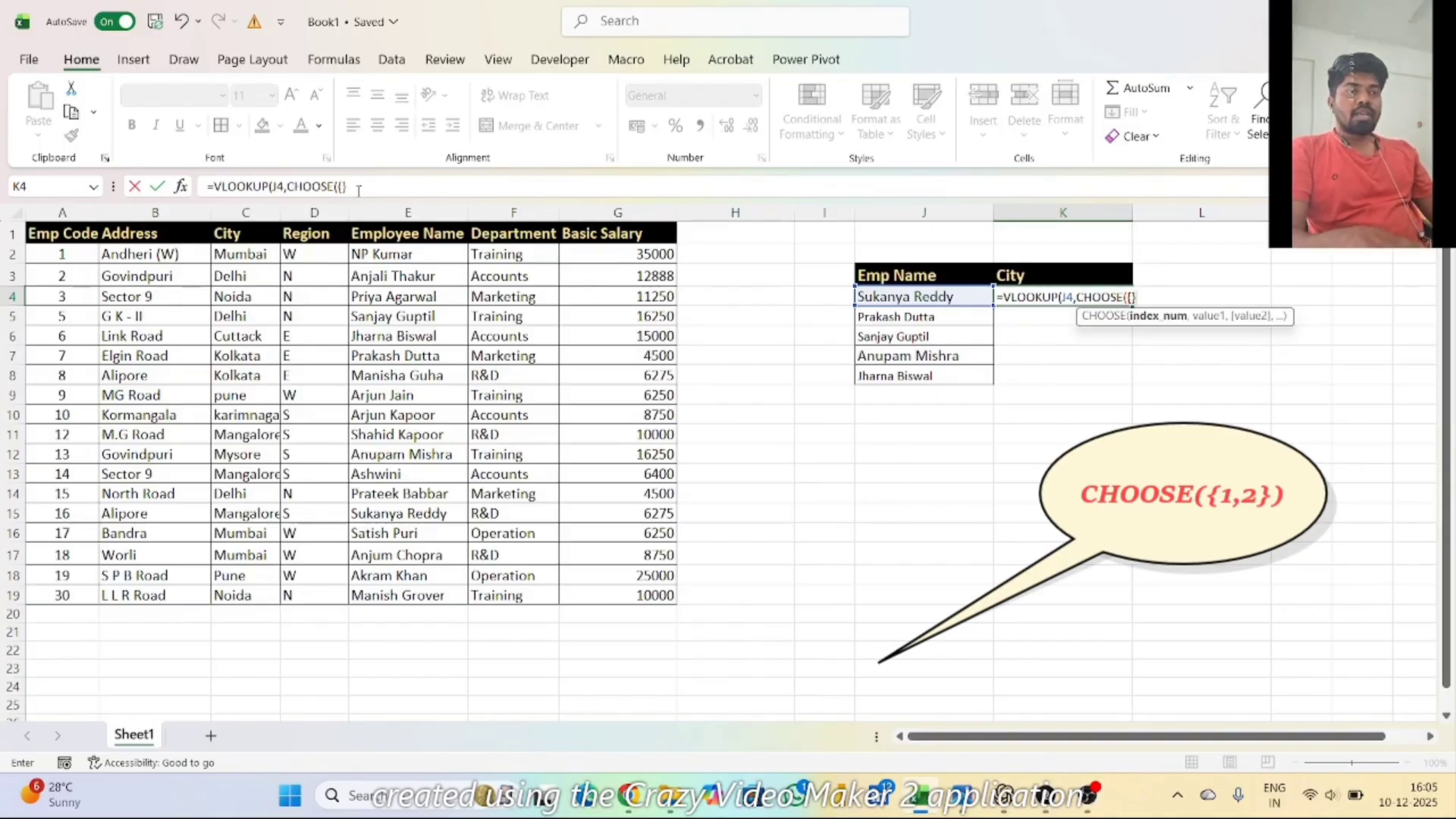
left_click(411, 178)
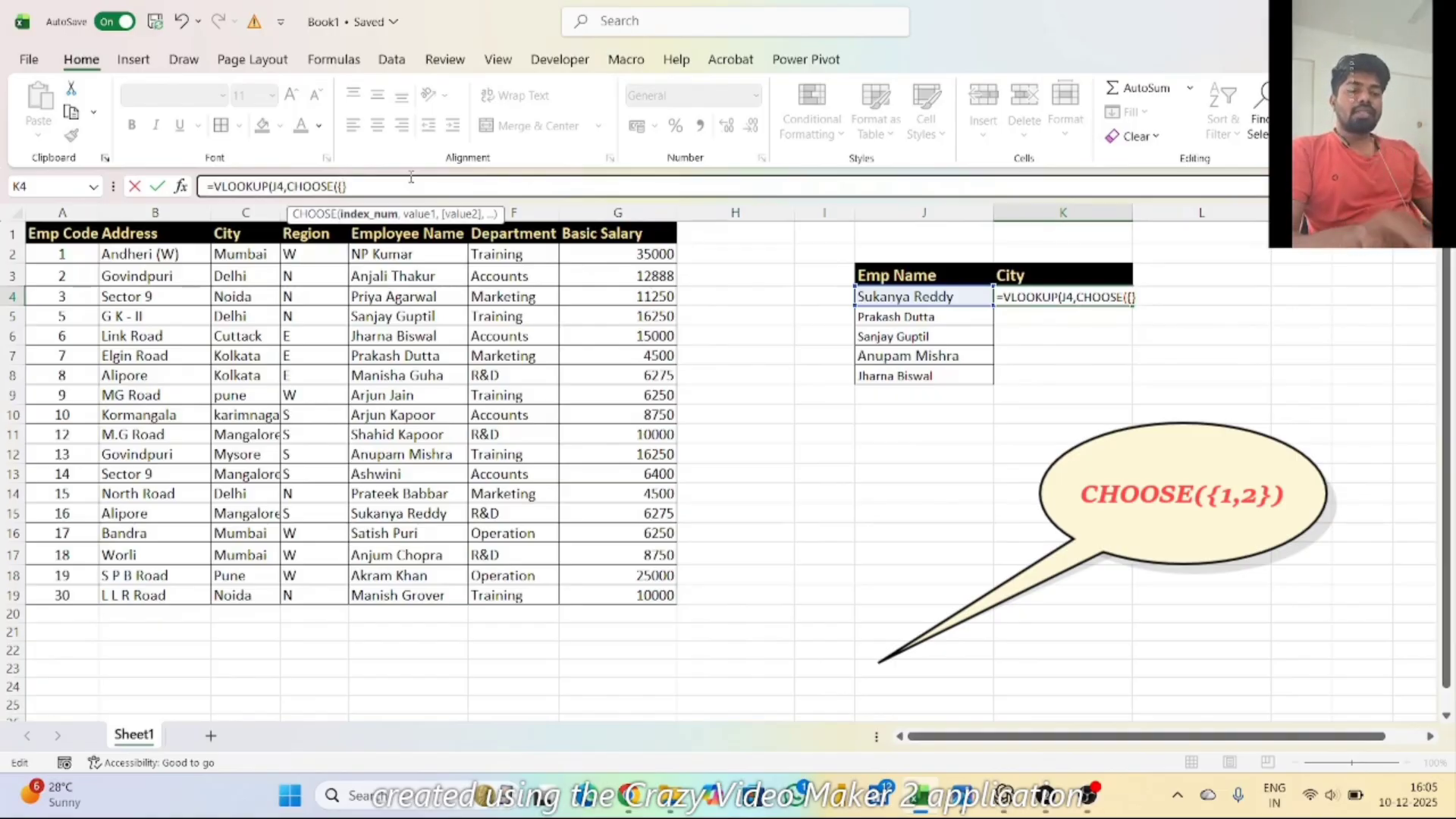
type("1,")
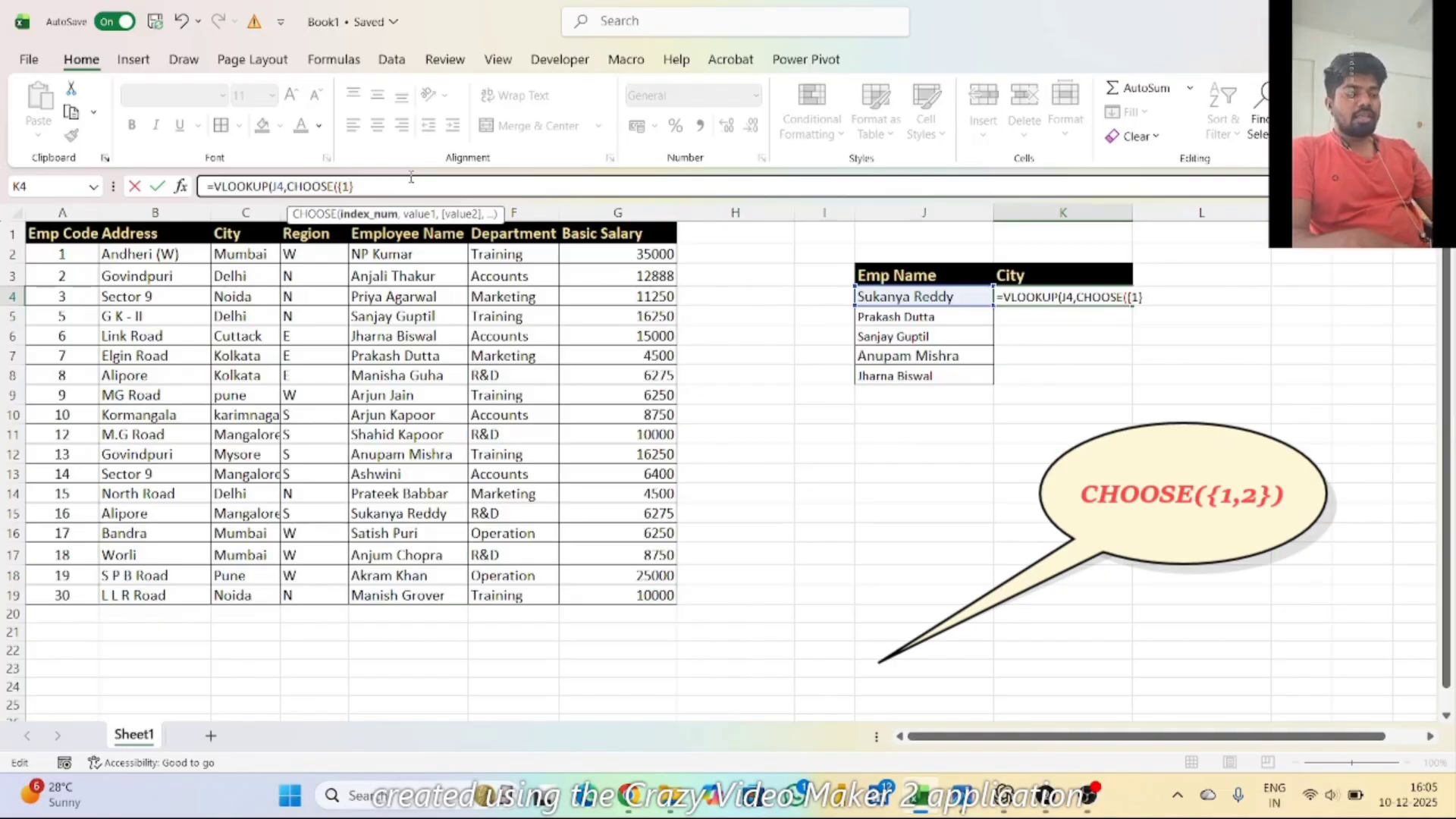
type("2")
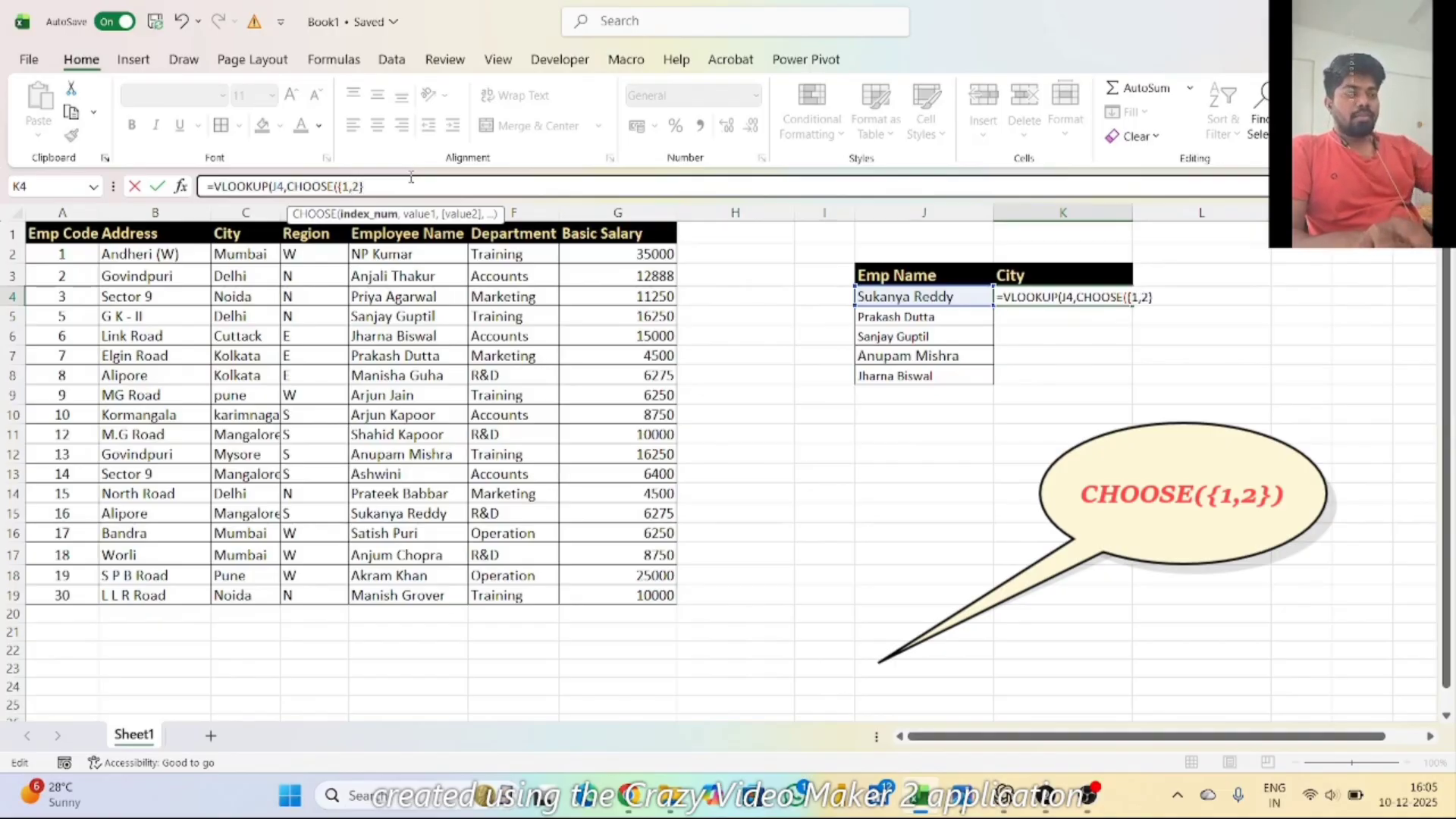
type("},")
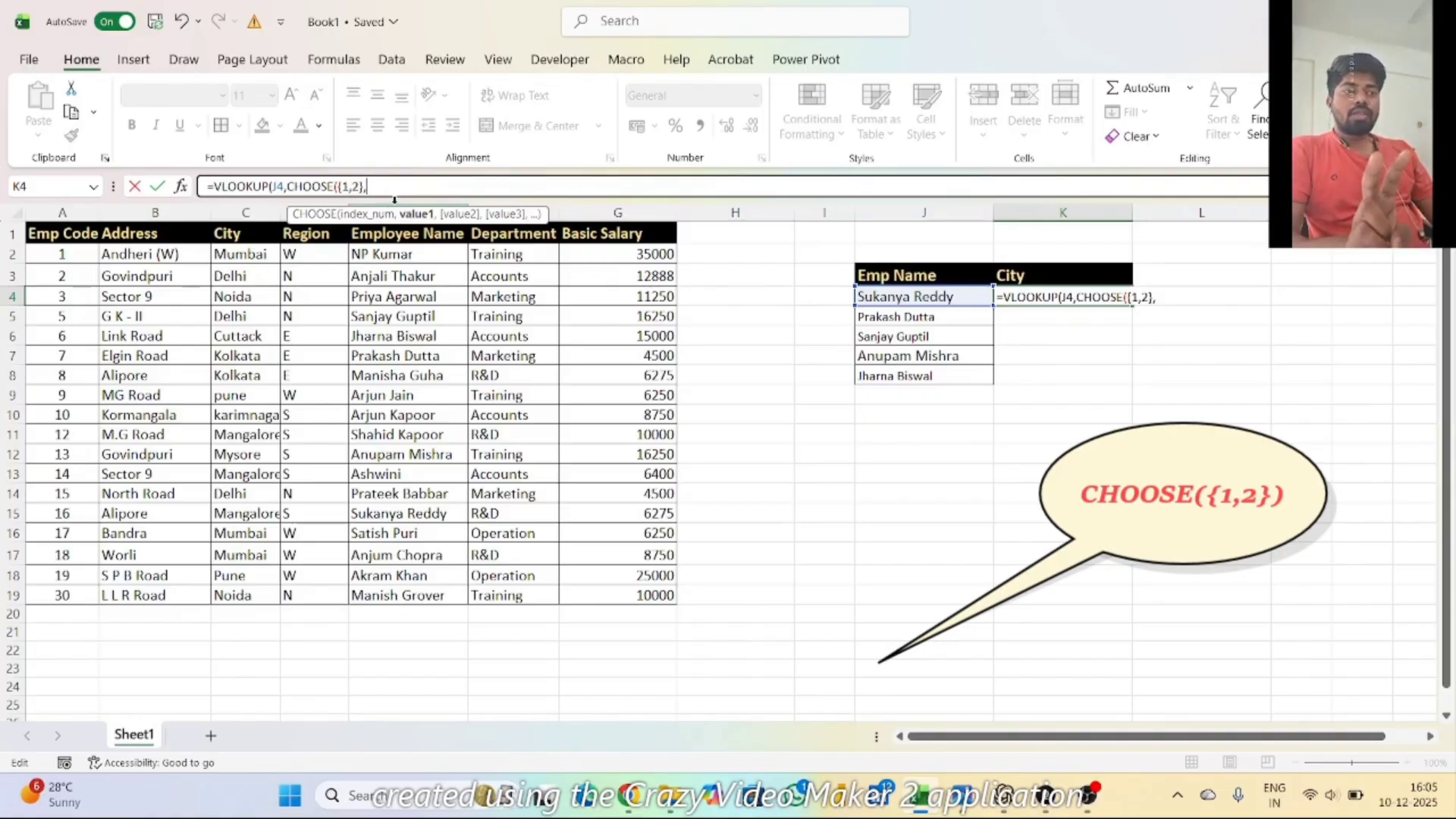
double_click(347, 186)
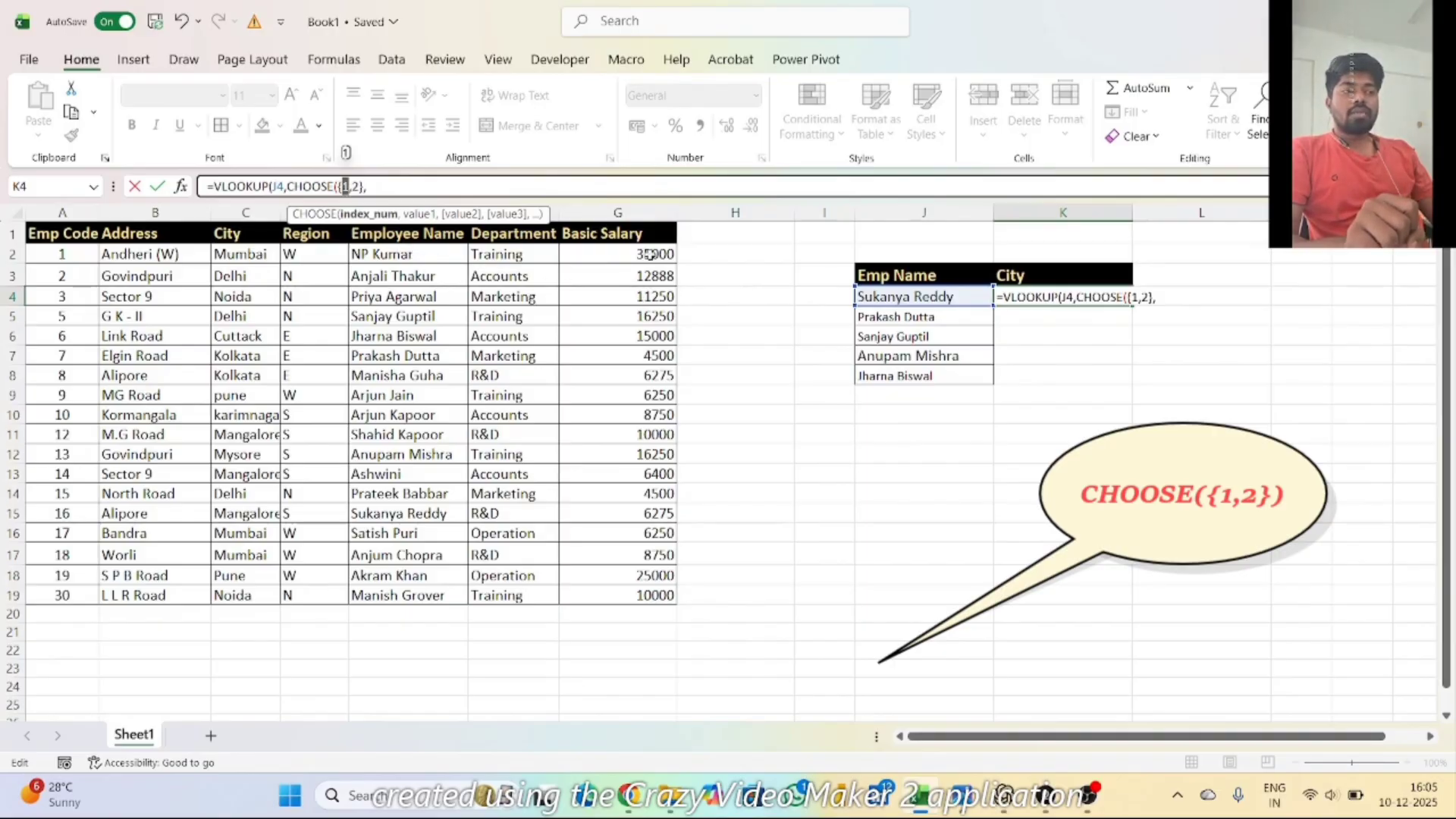
left_click(381, 188)
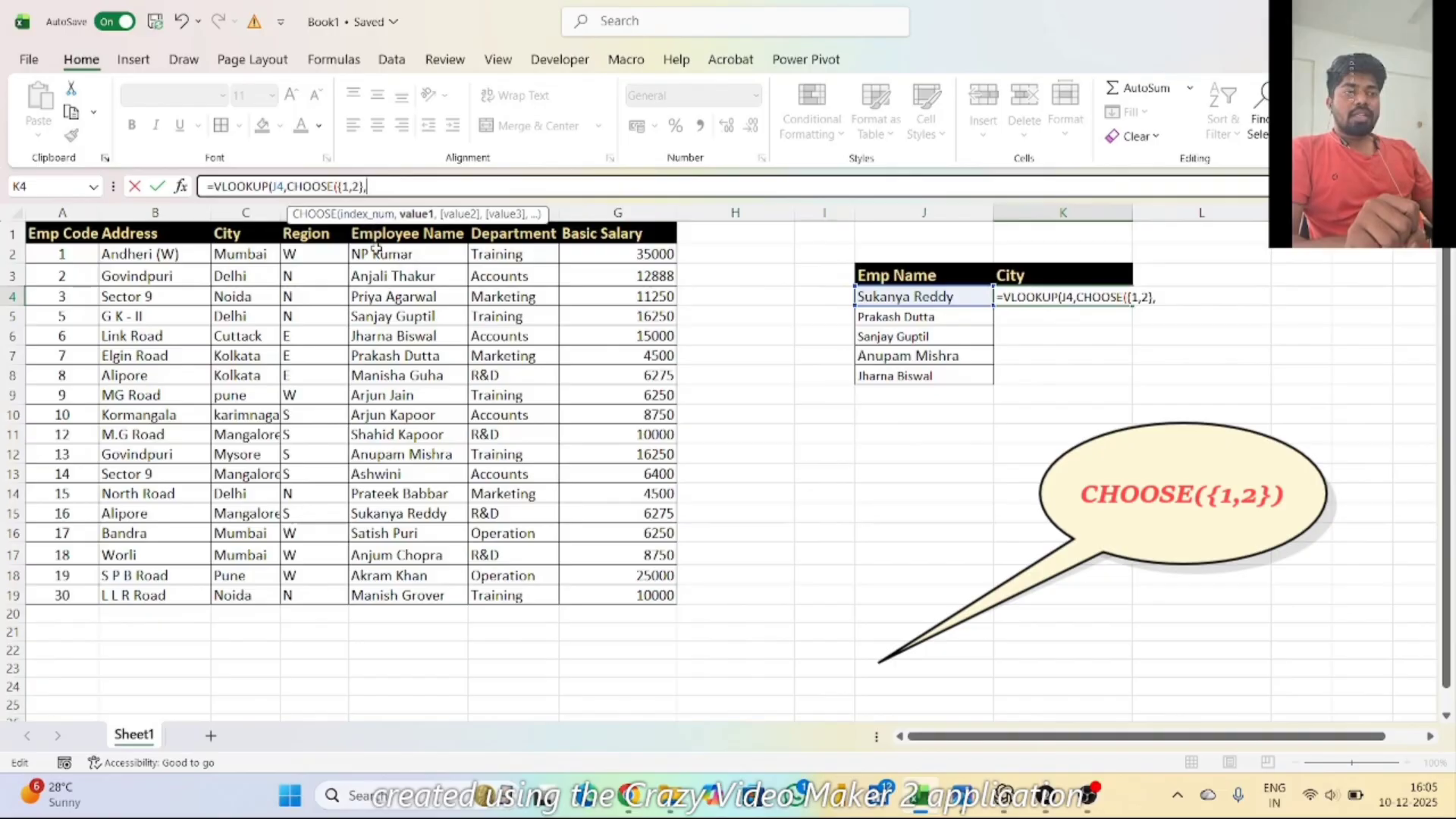
- Give CHOOSE the employee names E2:E19 as first value and the cities C2:C19 as second, and close the function
left_click_drag(375, 256, 405, 598)
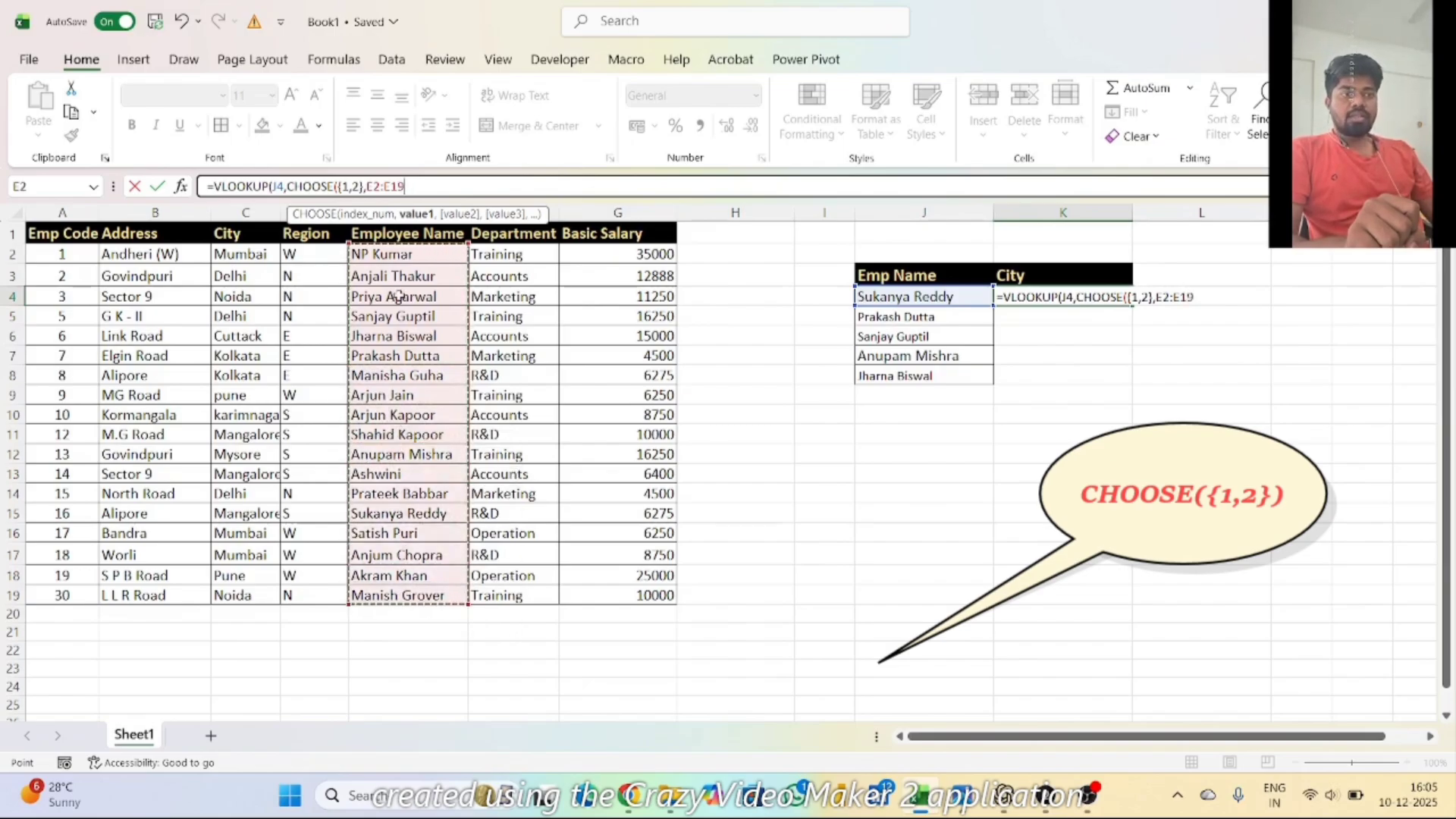
type(",")
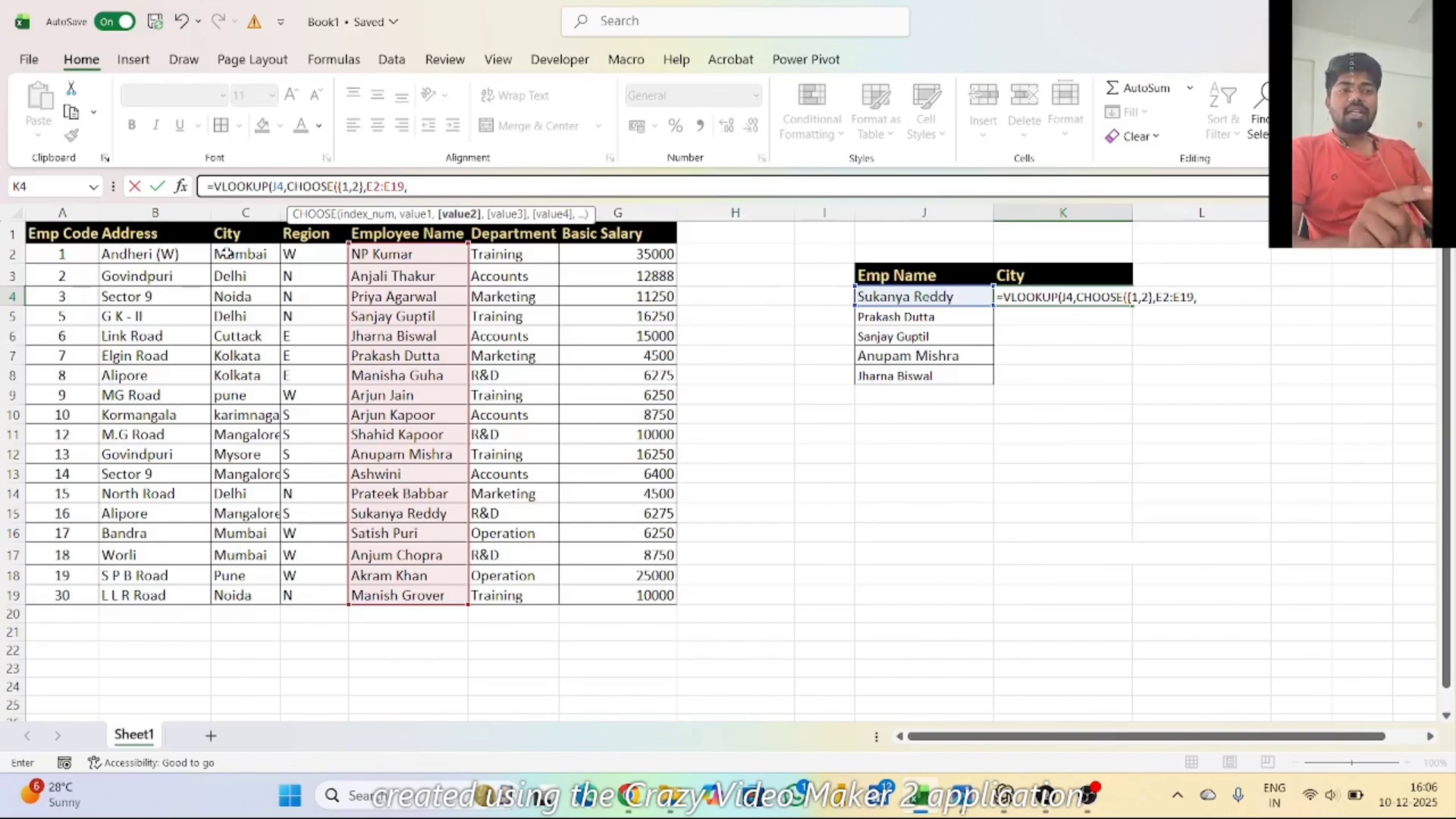
left_click_drag(227, 252, 239, 597)
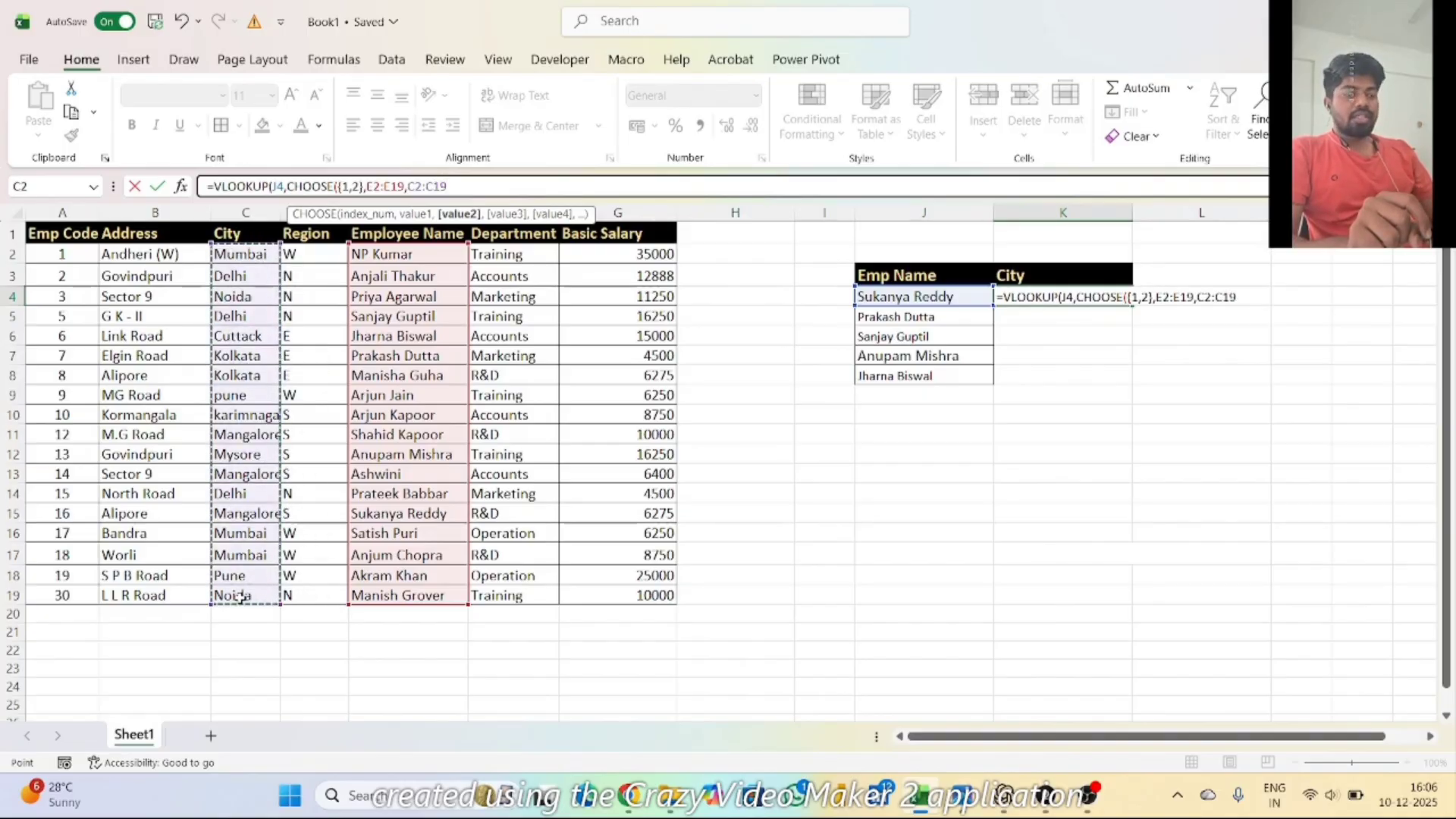
type(")")
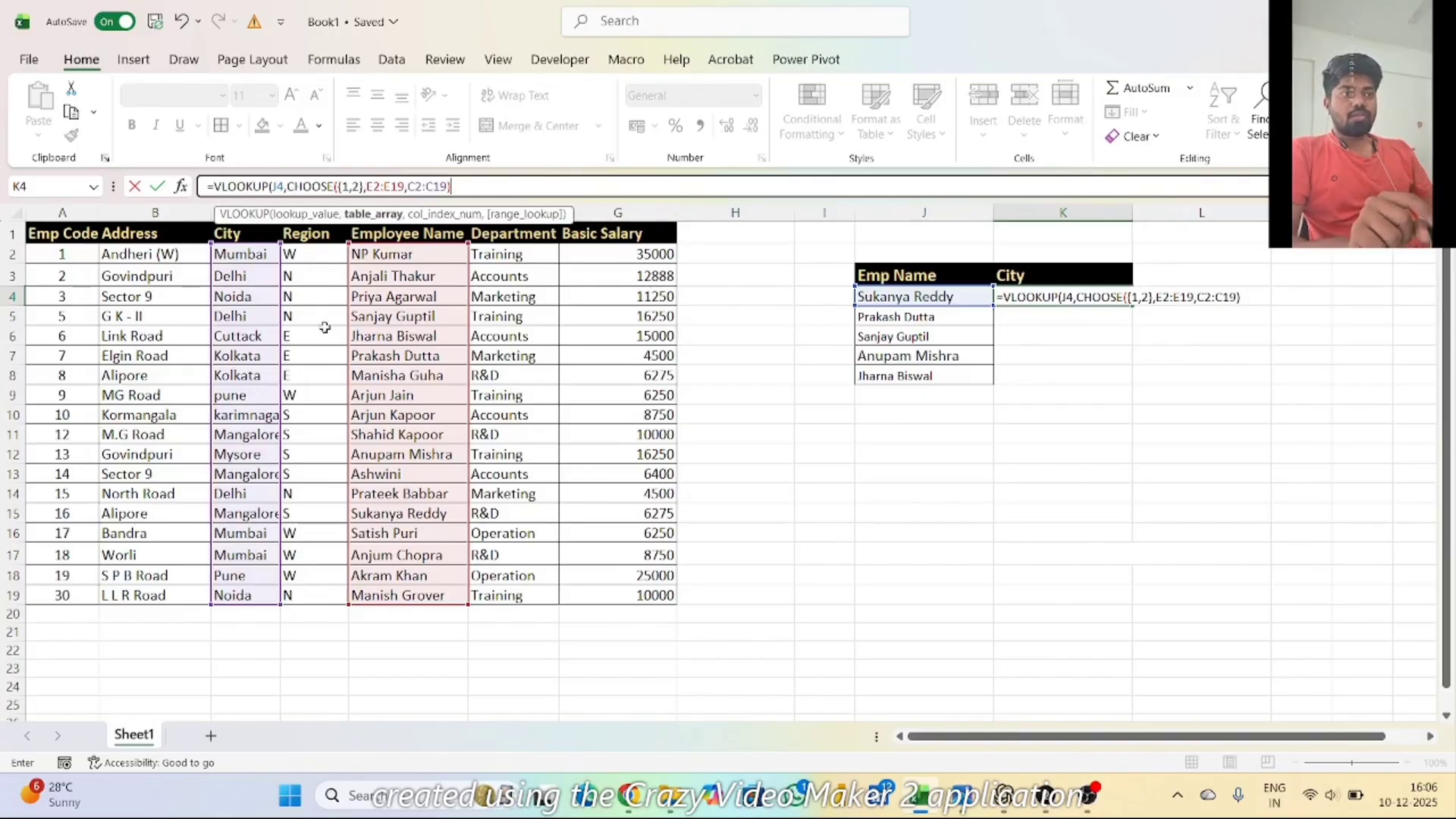
- Complete the VLOOKUP with column index 2 and range lookup 0, and enter the formula in K4
type(",")
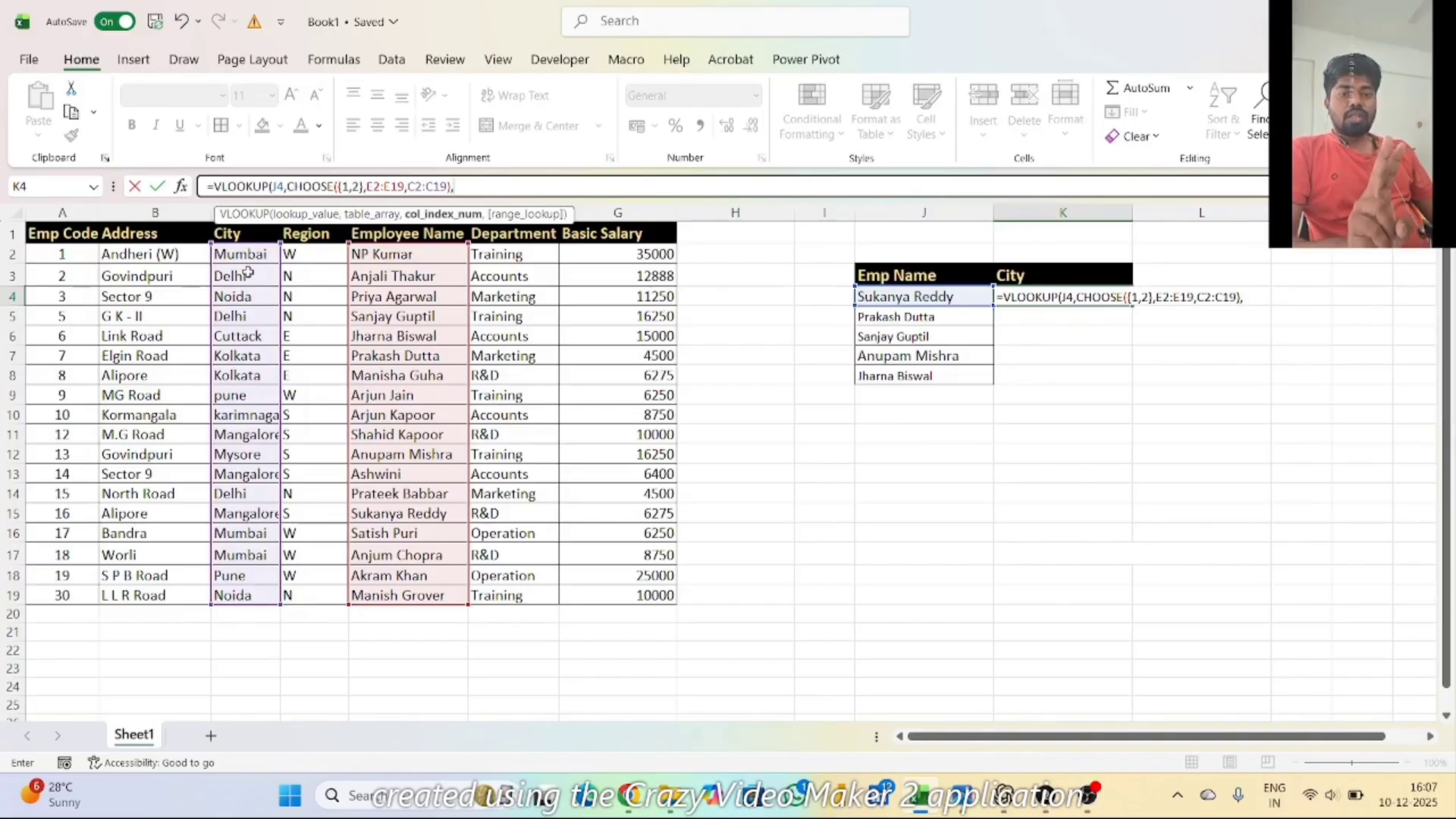
type("2")
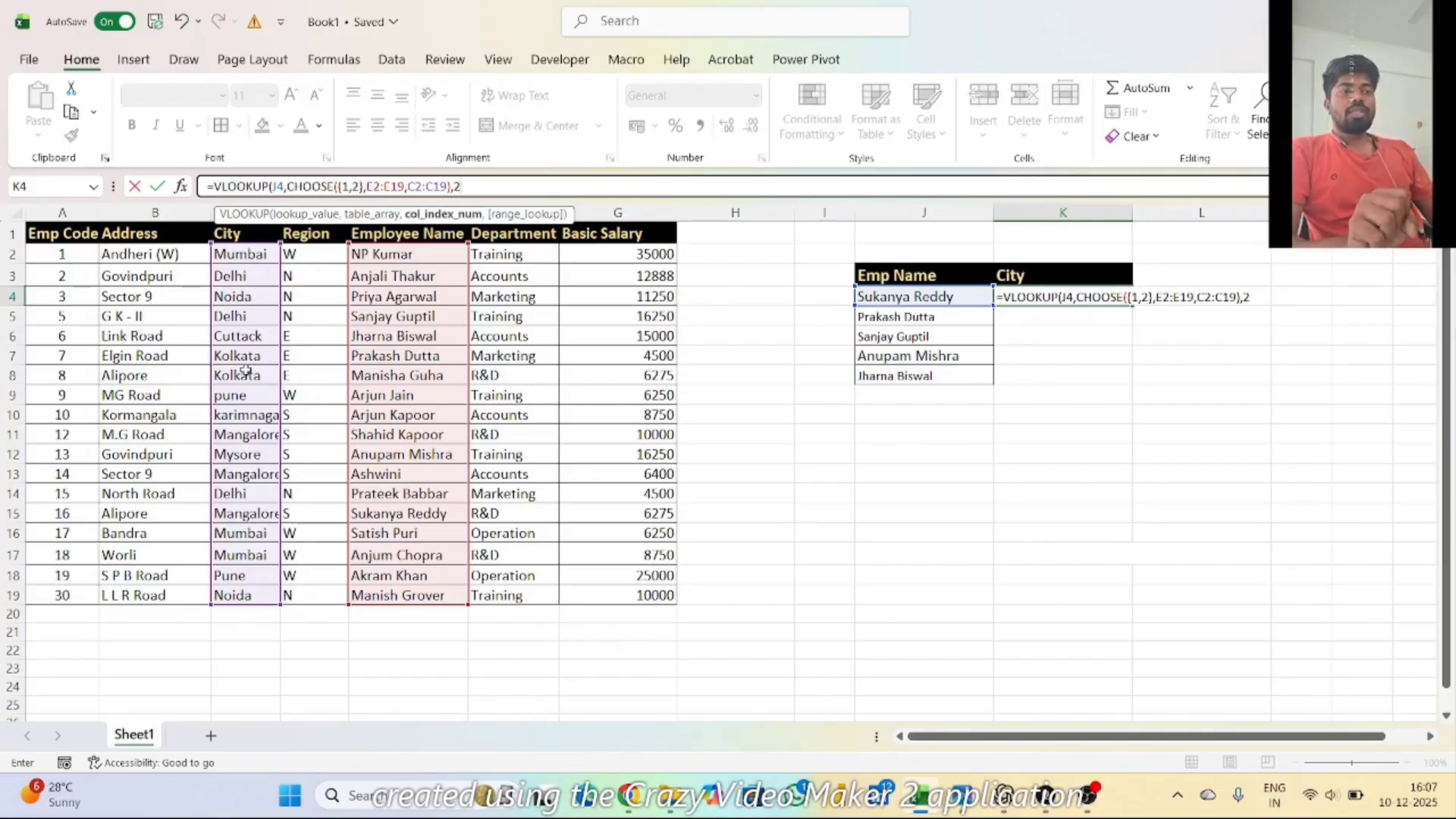
type(",0")
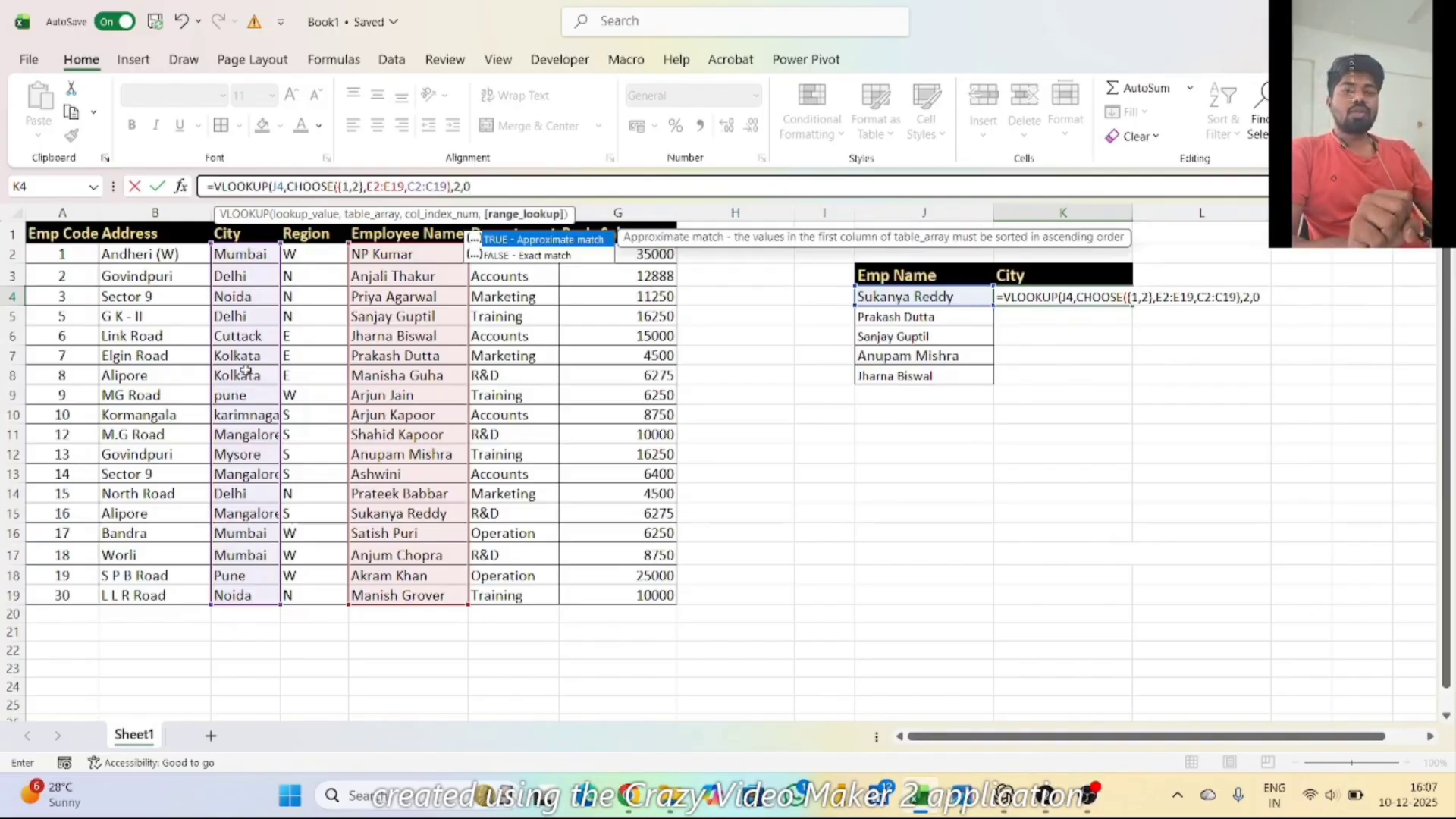
type(")")
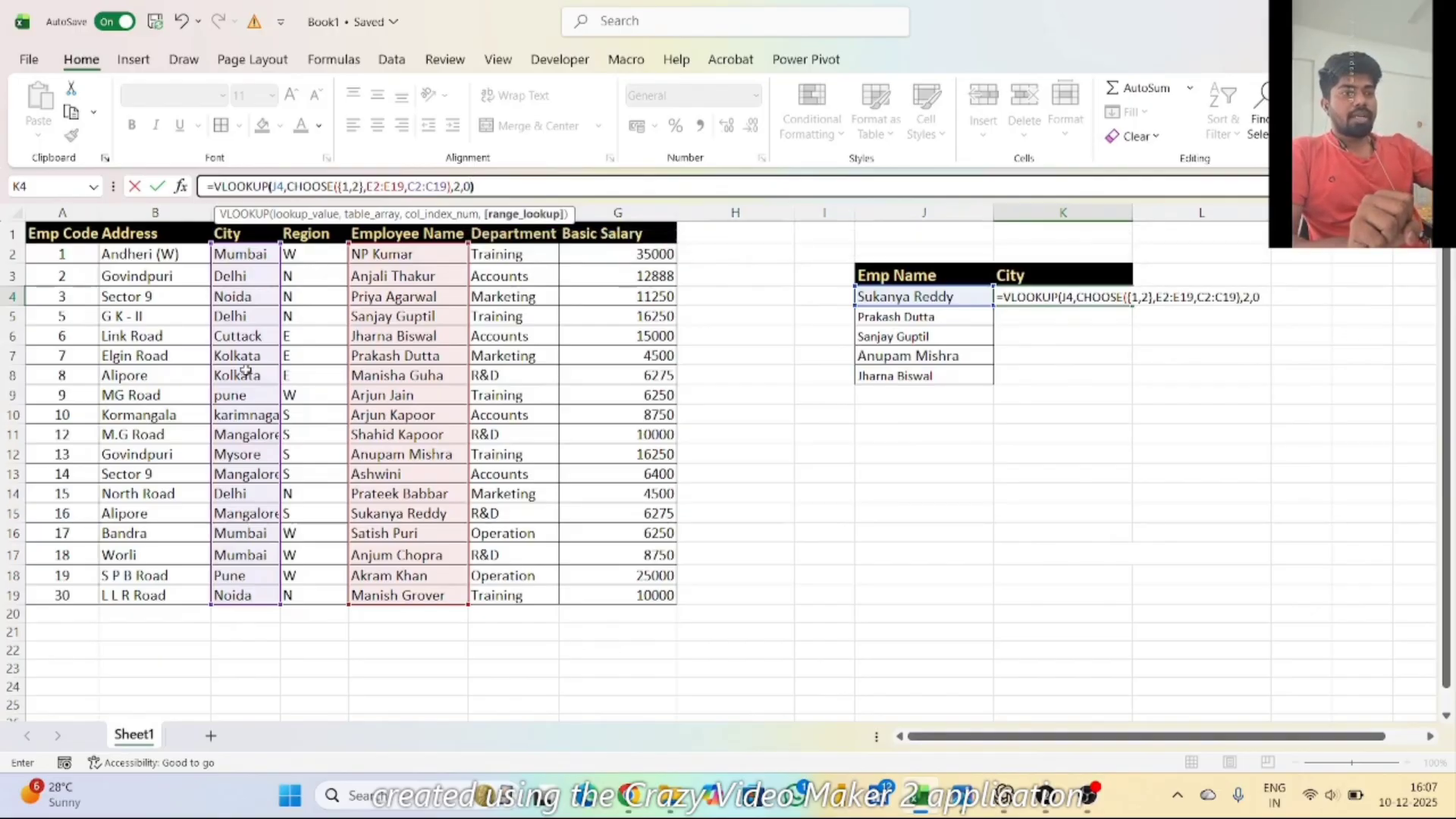
key("Return")
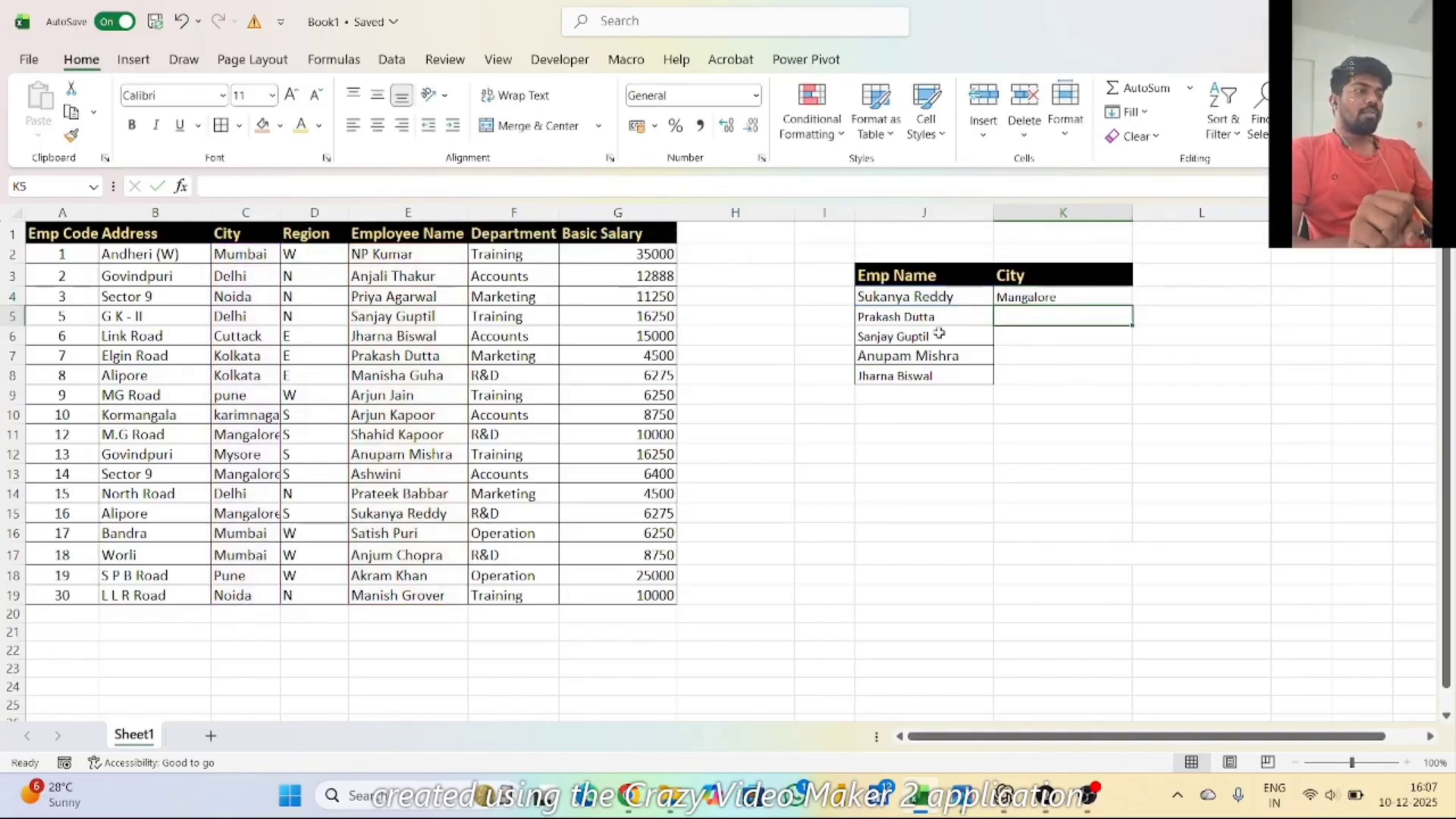
- Check K4's result against row 15, highlight cells C15 and E15 with the orange fill, and widen the City column
left_click(1020, 298)
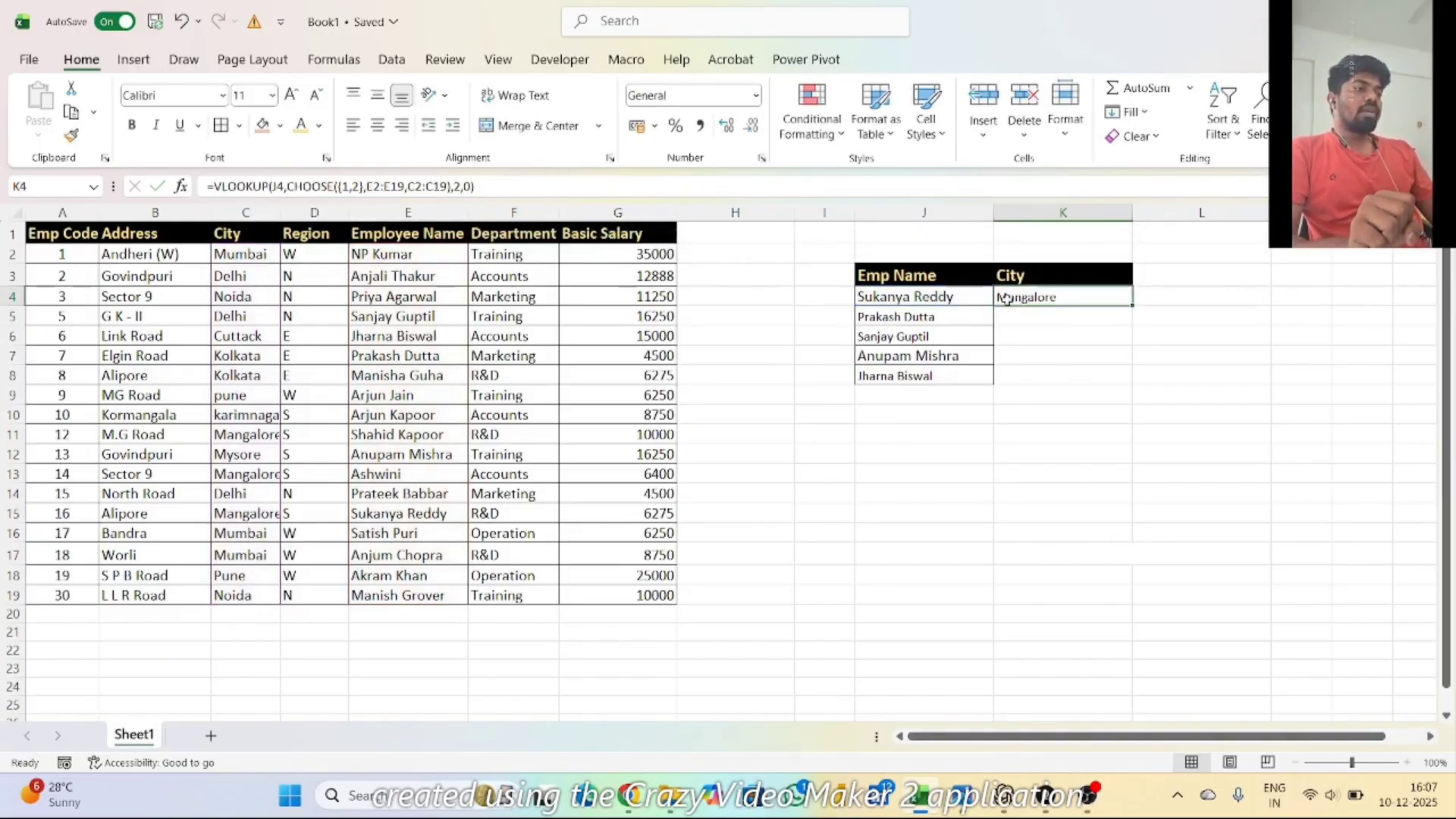
left_click(939, 298)
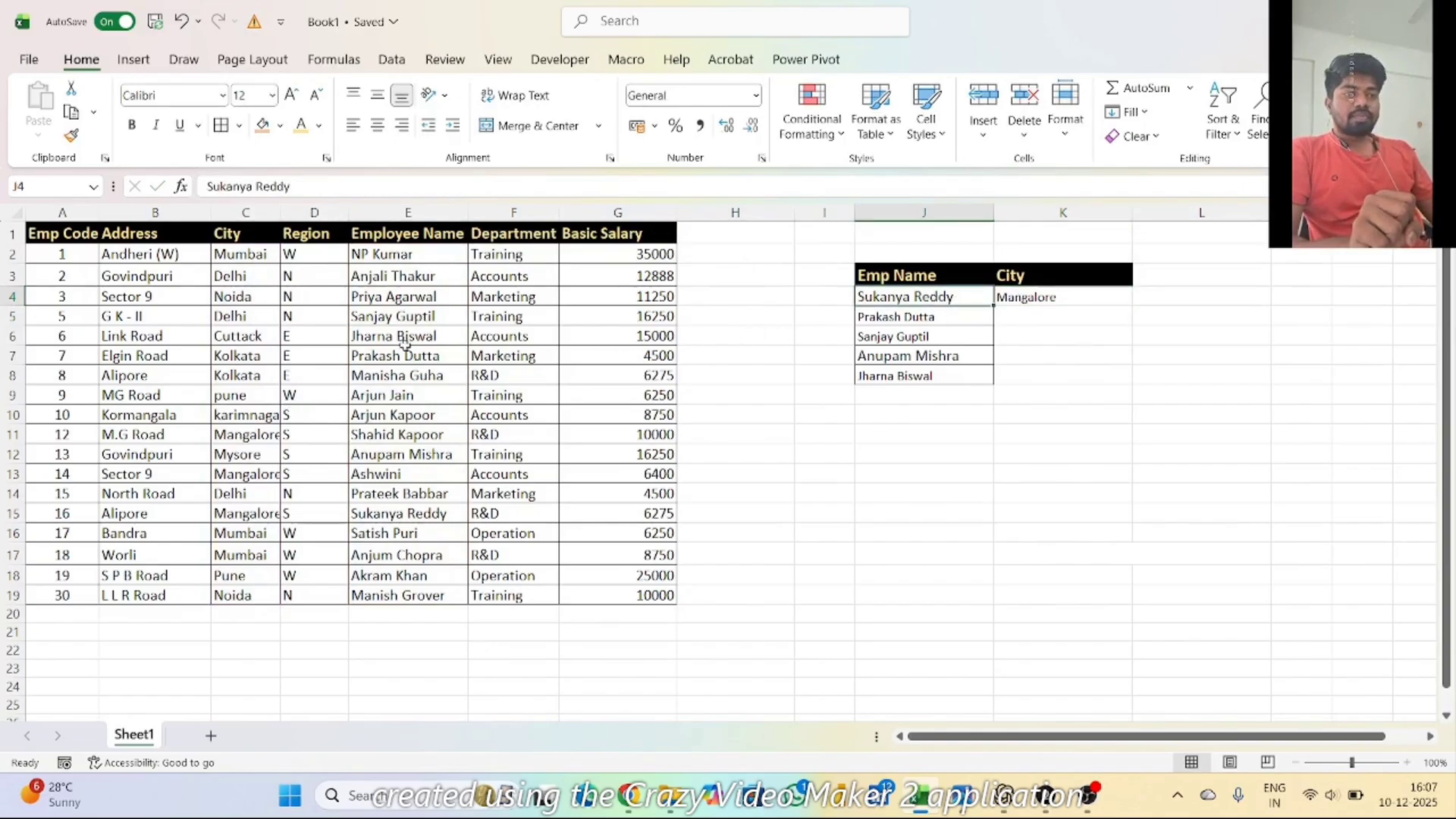
left_click(395, 514)
key("shift+space")
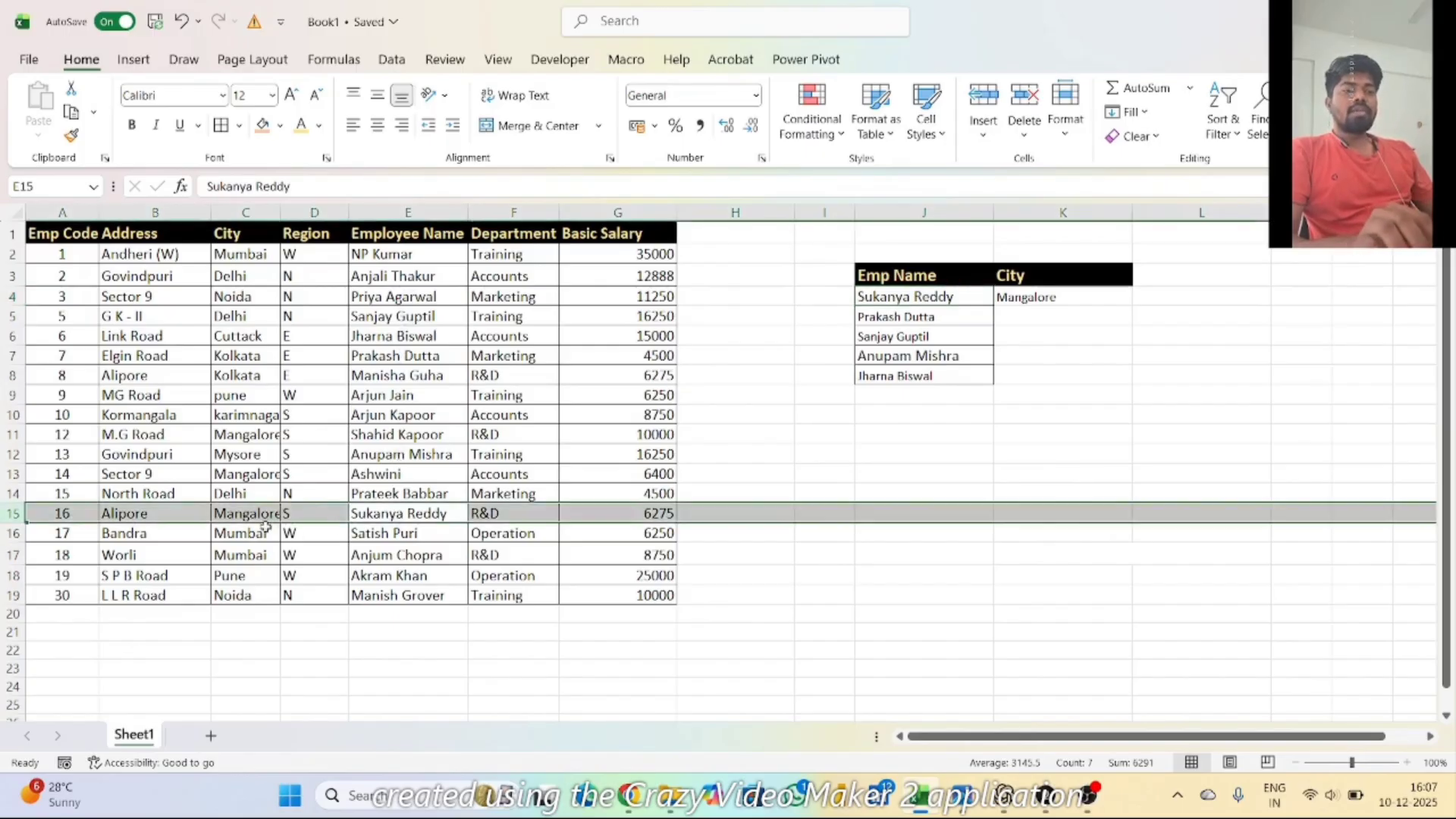
left_click(242, 514)
left_click(396, 513, "ctrl")
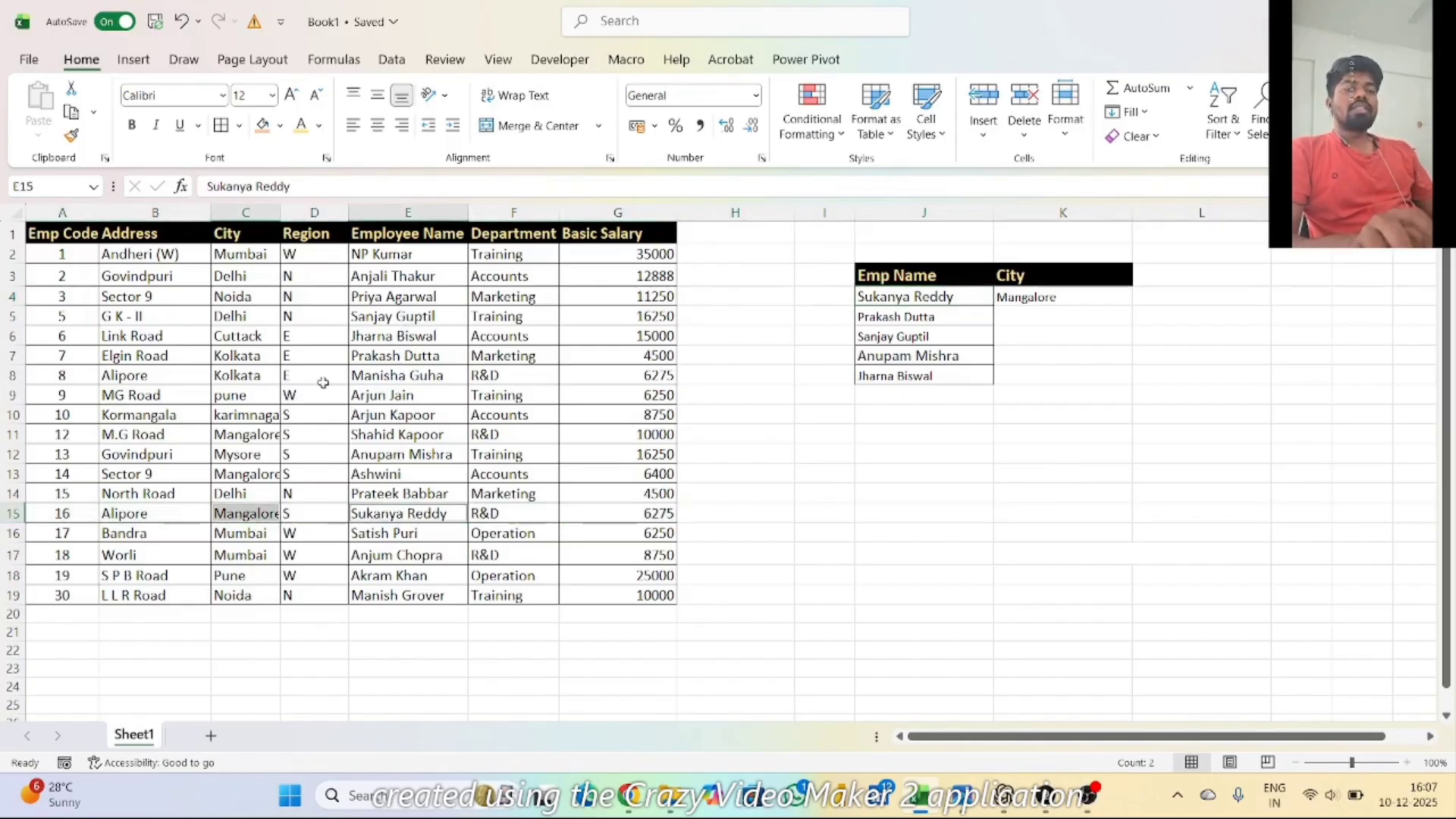
left_click(262, 125)
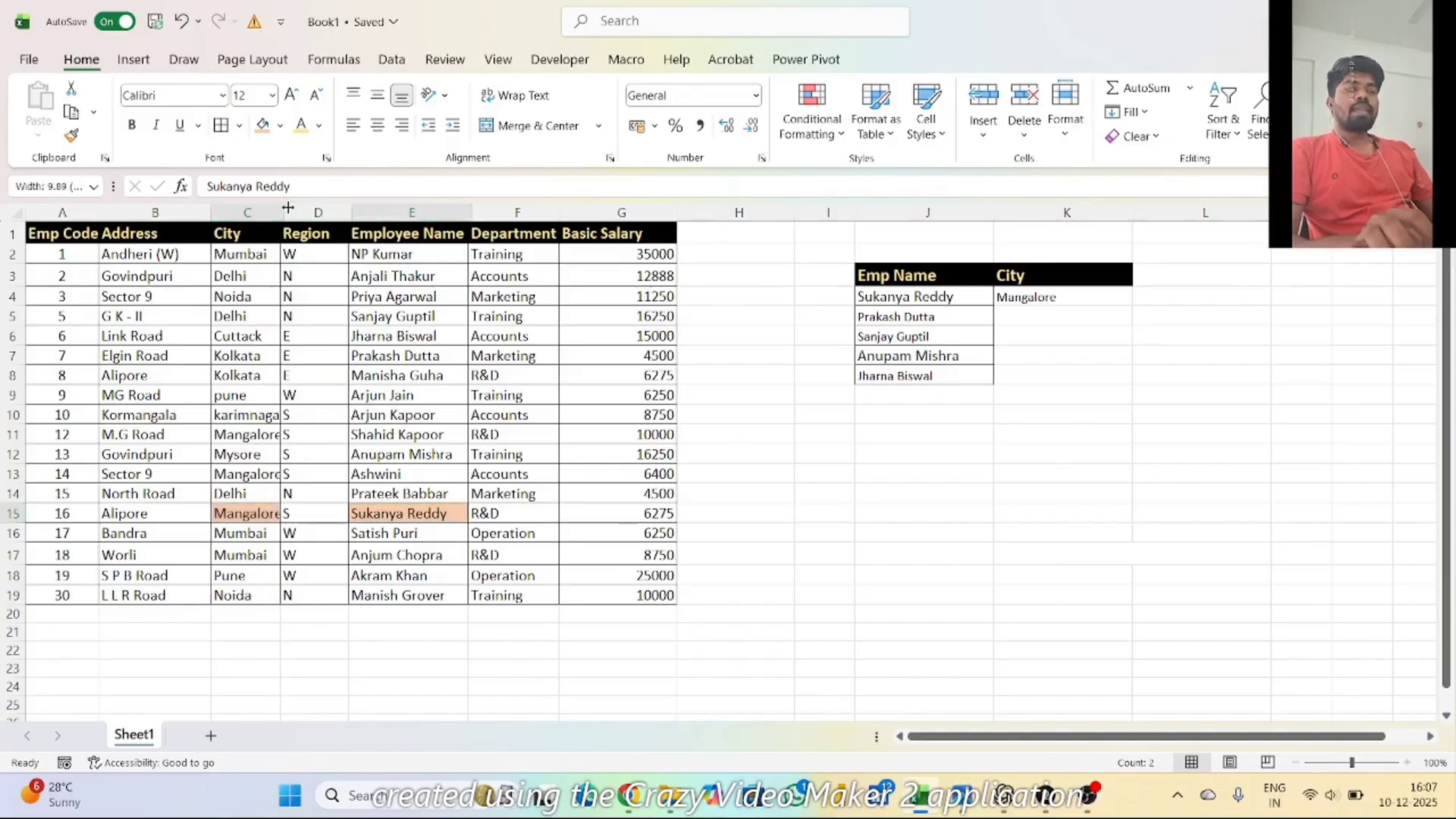
left_click_drag(295, 210, 303, 210)
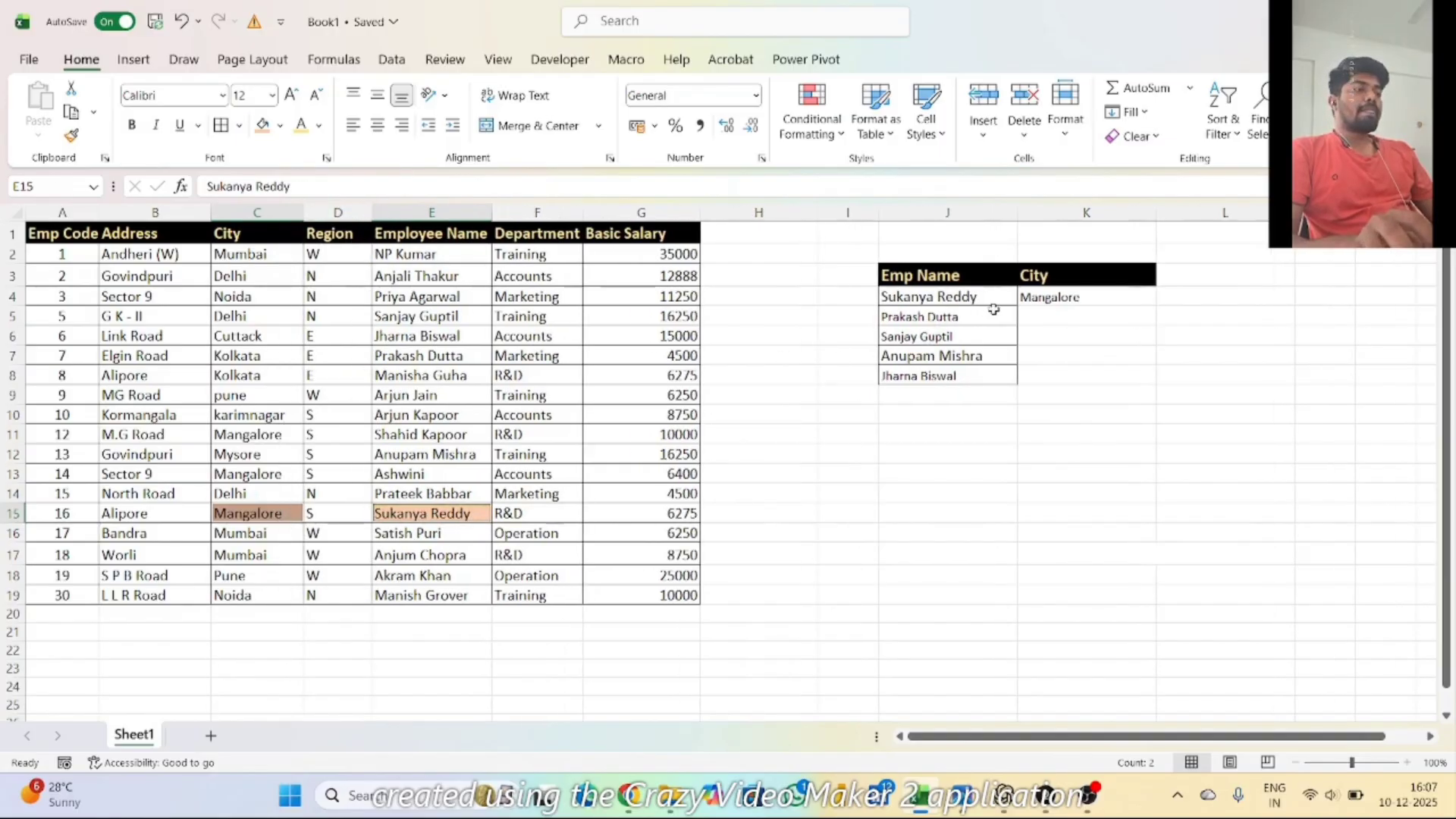
- Fill the K4 lookup formula down through K8
left_click(961, 298)
left_click(1046, 295)
left_click_drag(1155, 306, 1157, 384)
- Find the employee from J5 in the main table and highlight the matching cells C7 and E7 with the orange fill
left_click(939, 320)
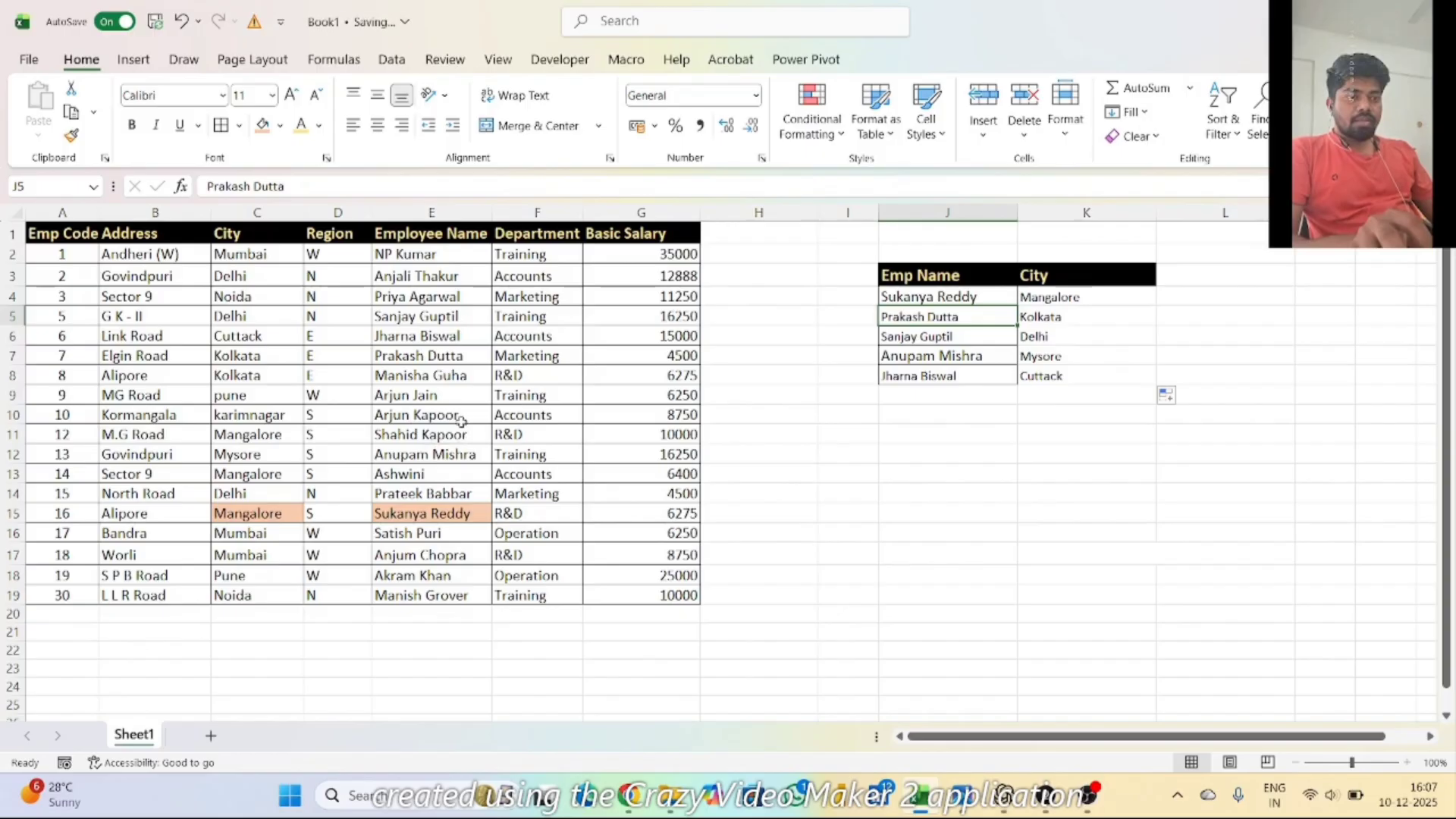
left_click(423, 354)
key("shift+space")
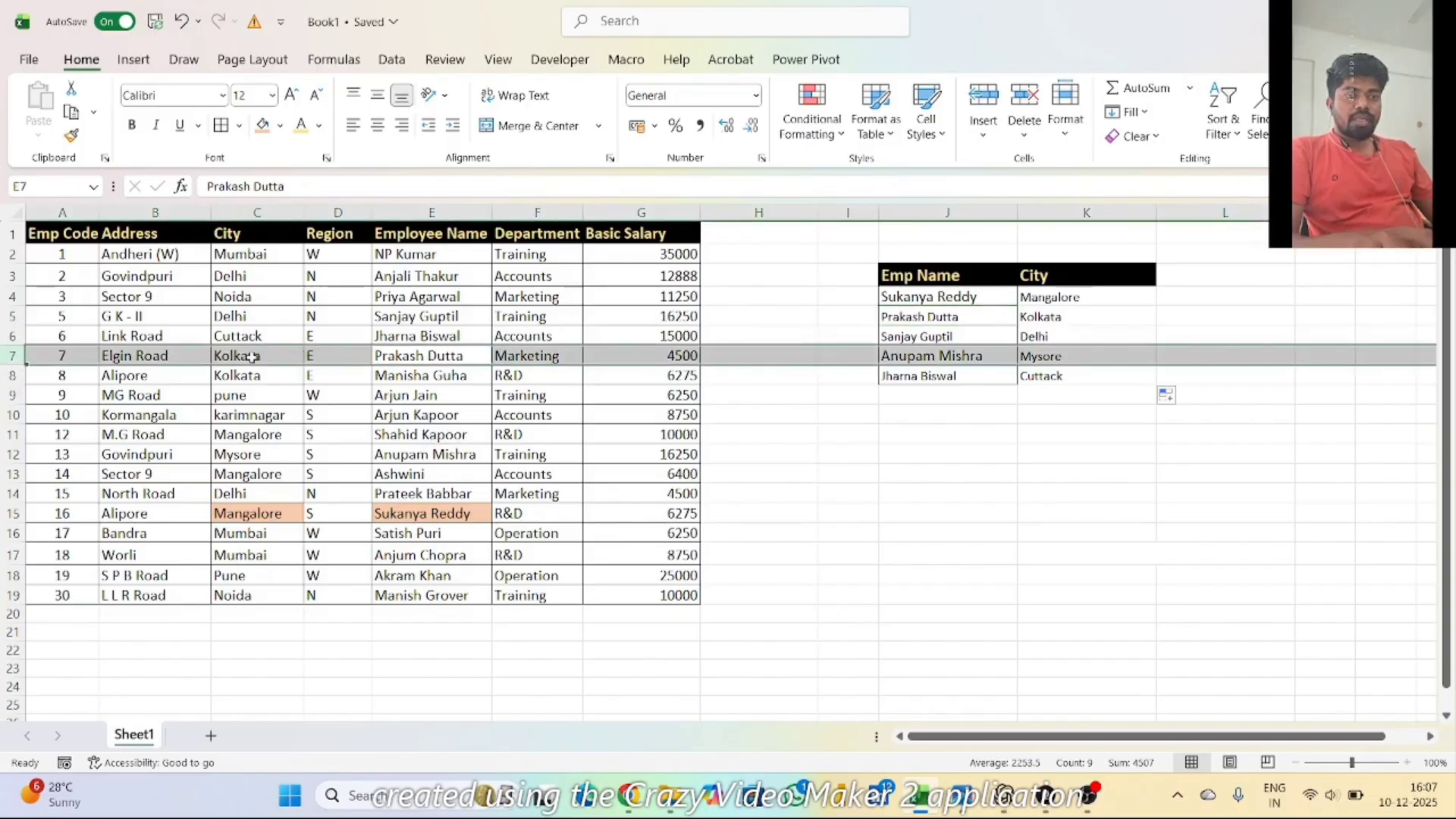
left_click(252, 356)
left_click(409, 355, "ctrl")
left_click(263, 127)
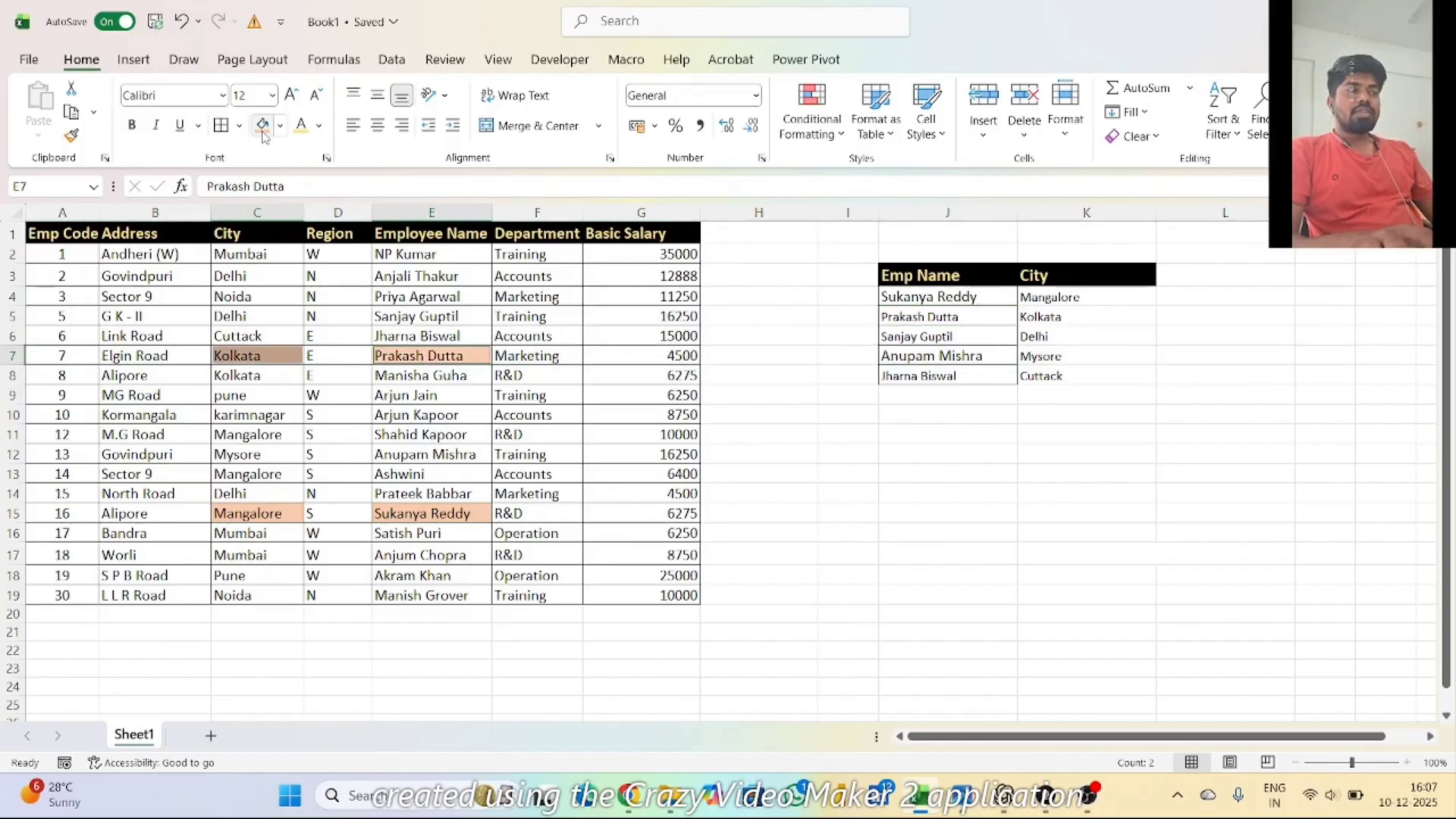
- Check K6's city against row 5 of the main table and highlight cells C5 and E5 with the orange fill
left_click(1019, 339)
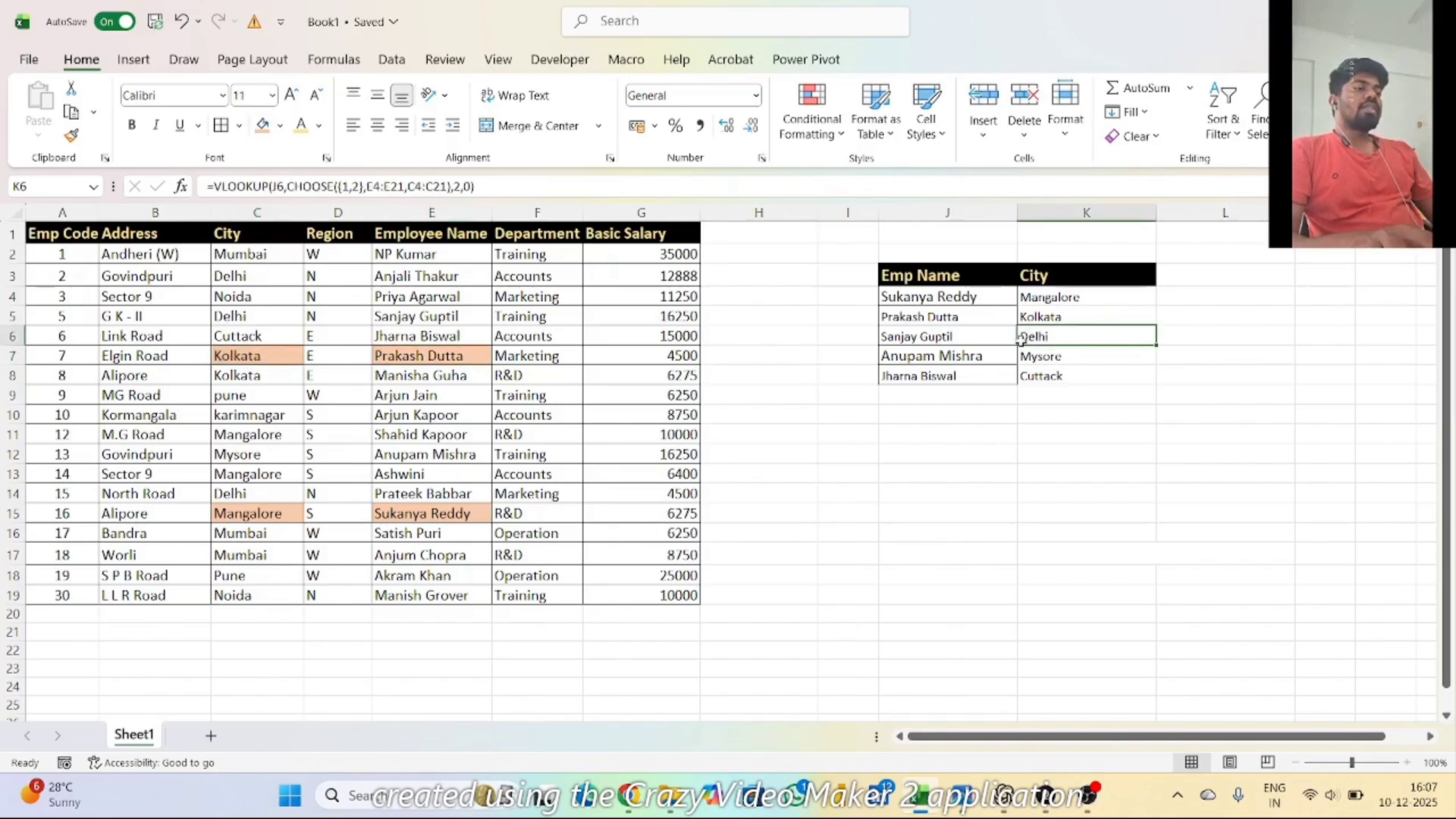
left_click(428, 315)
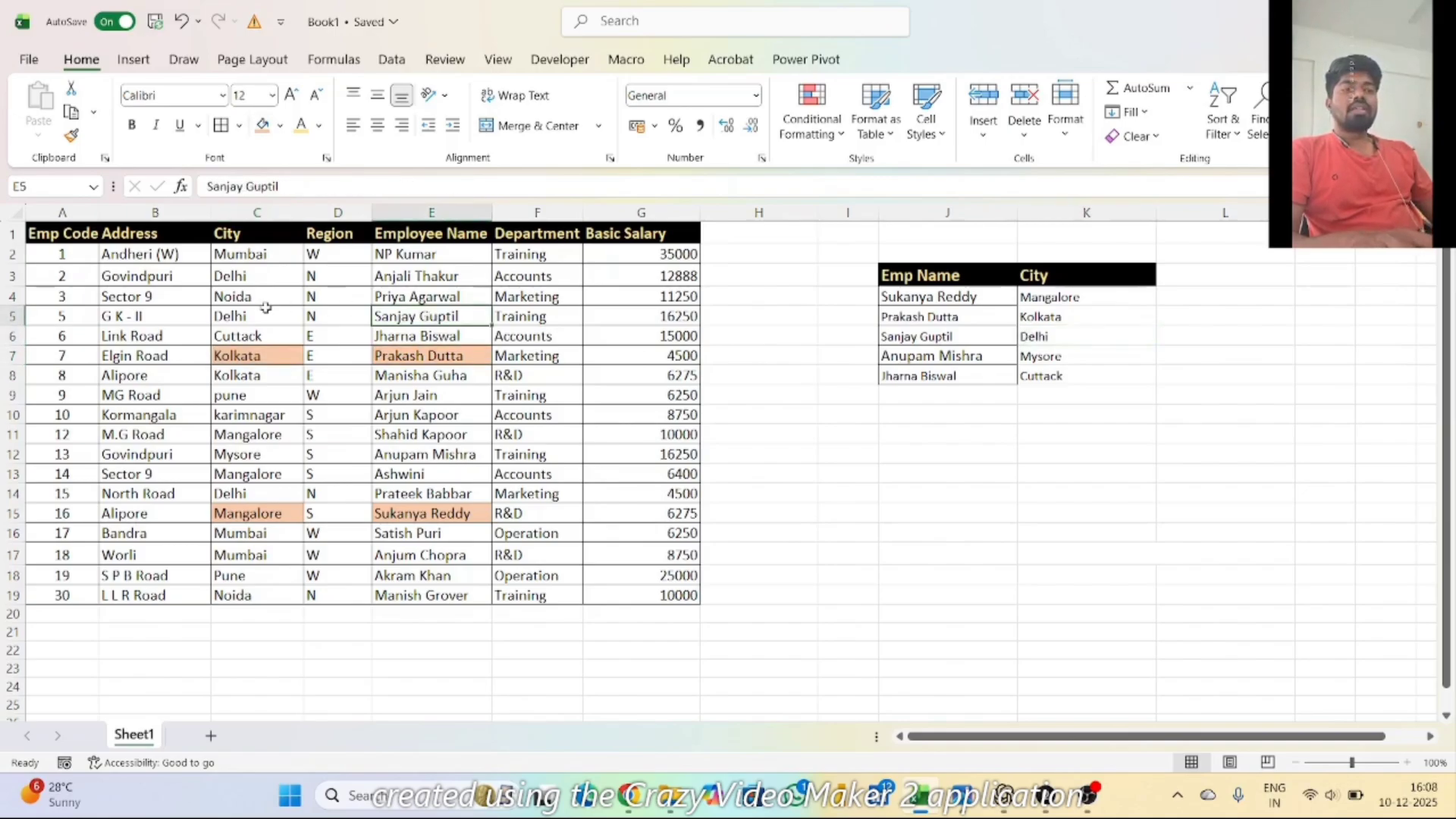
left_click(254, 314, "ctrl")
left_click(263, 128)
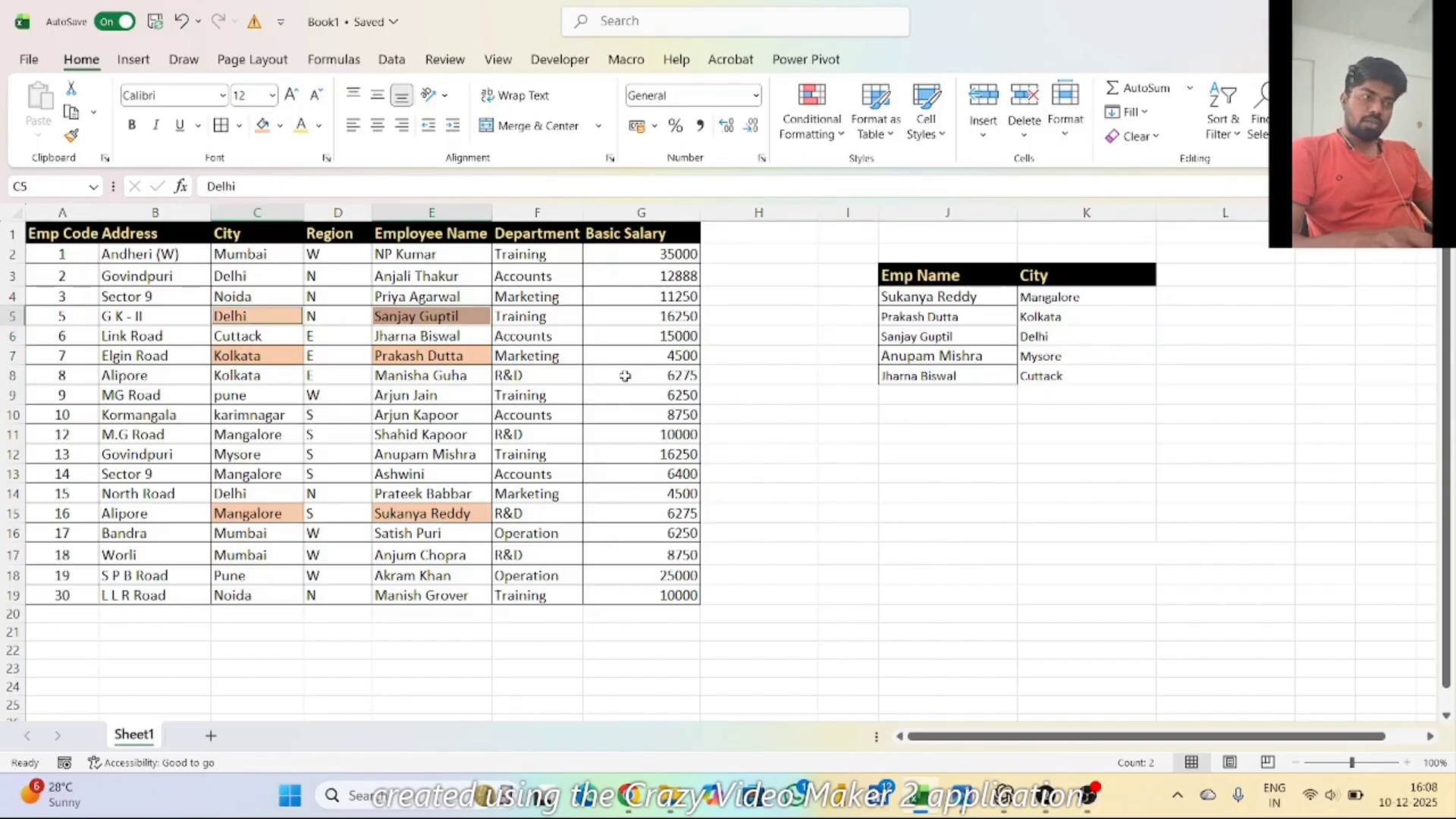
left_click(913, 458)
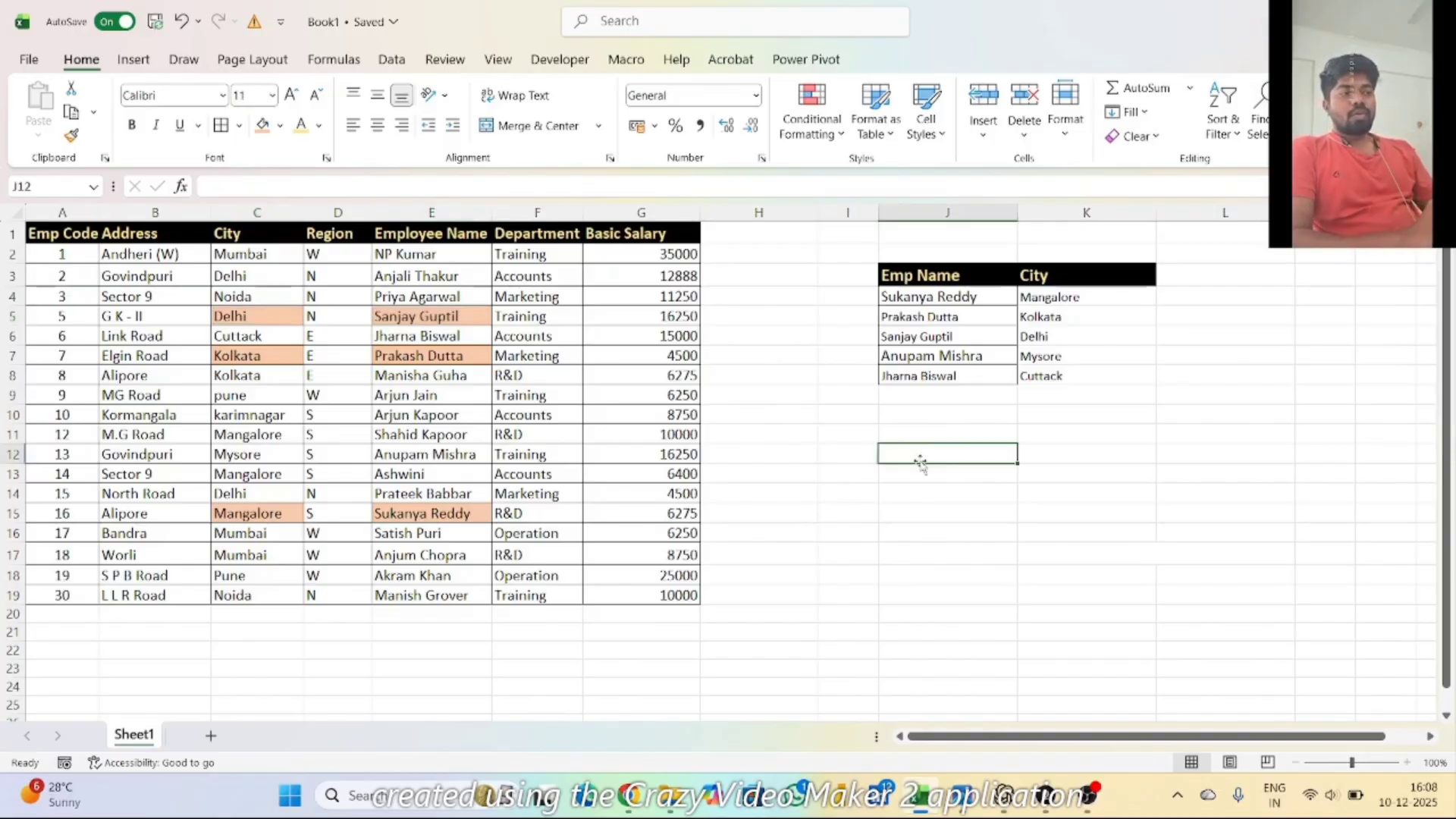
- Review the K4 formula by examining CHOOSE's {1,2} index array and its E2:E19 and C2:C19 ranges, leaving the formula as is
left_click(1049, 297)
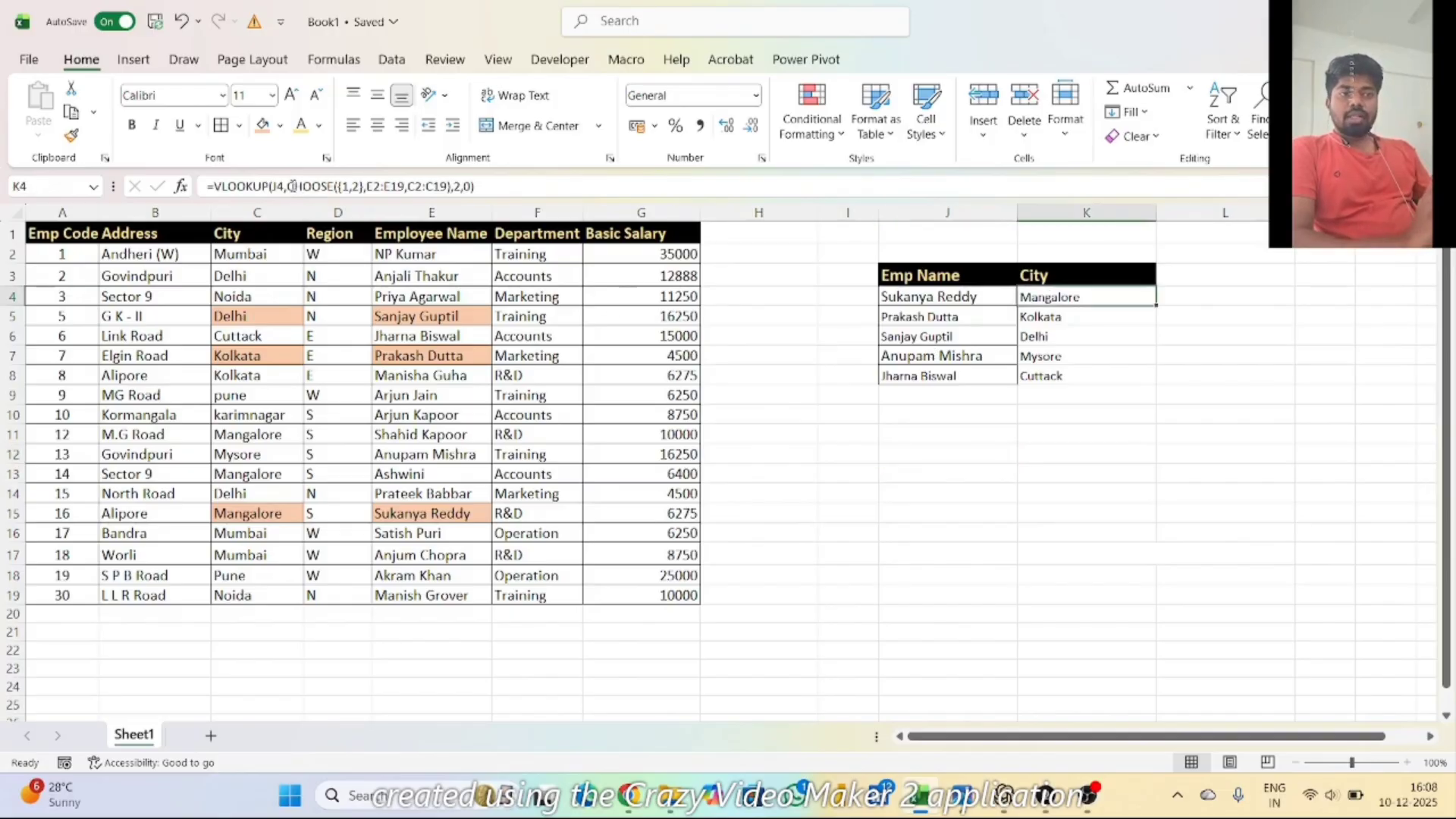
left_click_drag(289, 186, 358, 187)
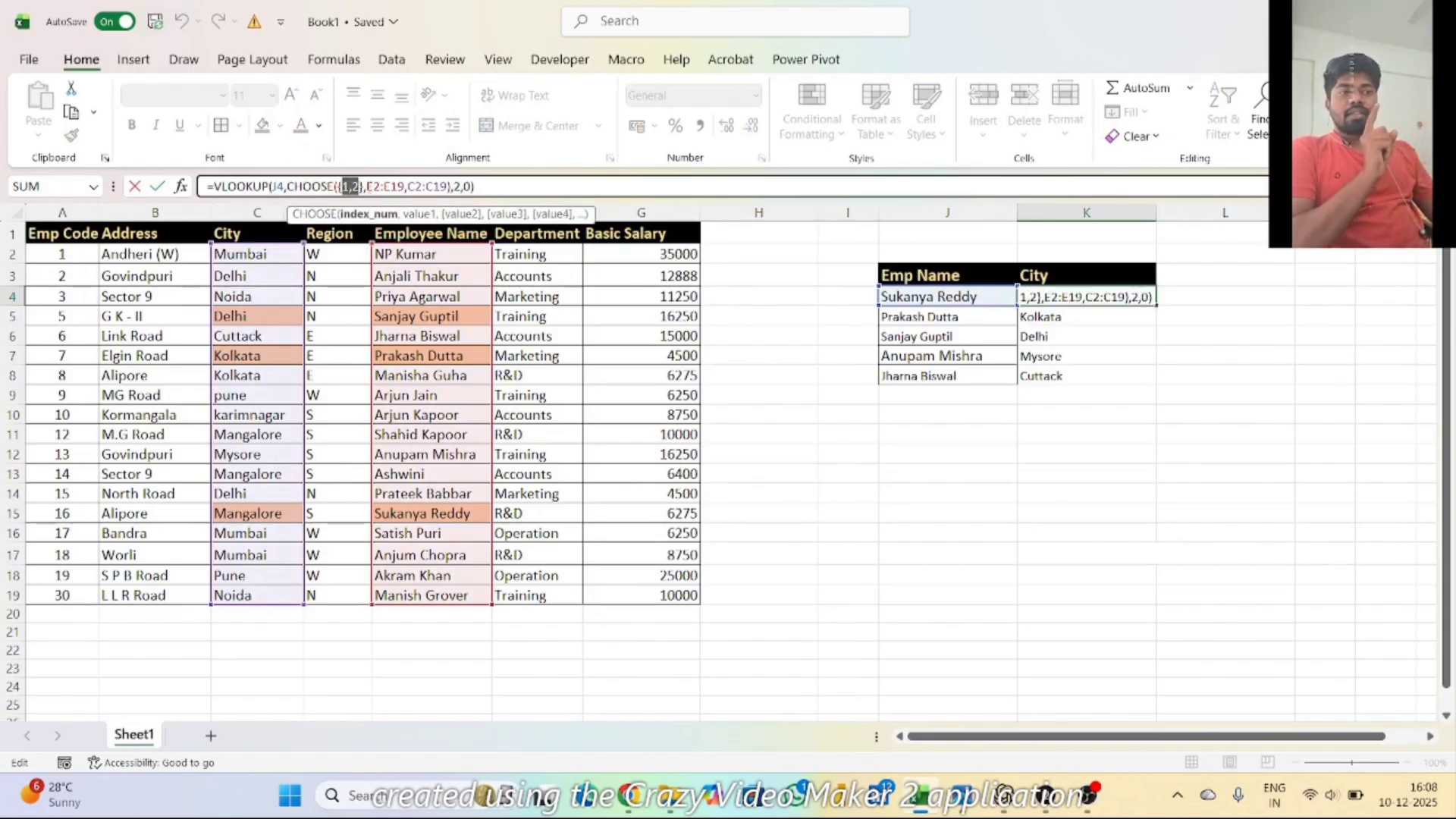
left_click_drag(367, 186, 407, 187)
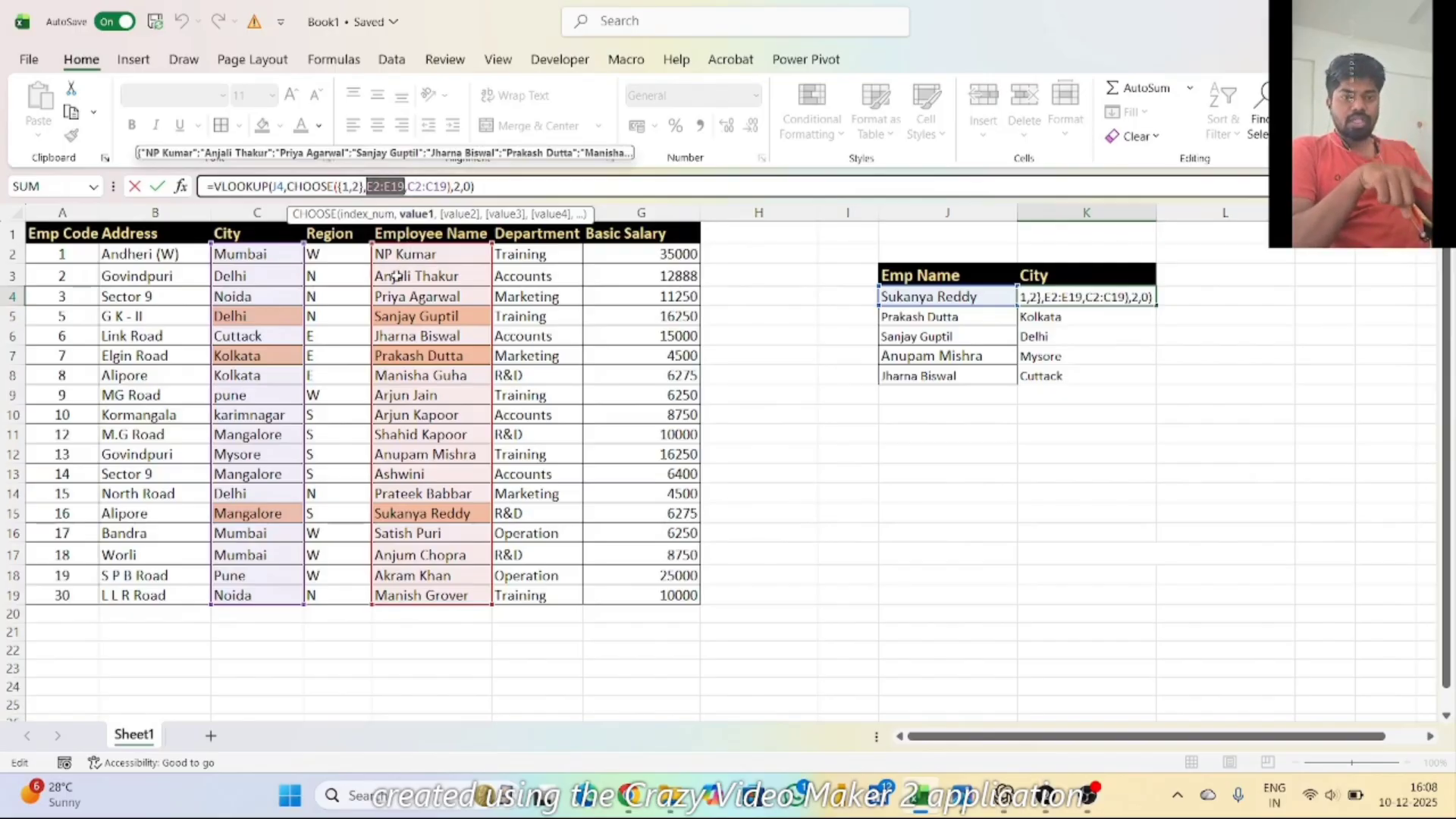
left_click_drag(407, 186, 447, 187)
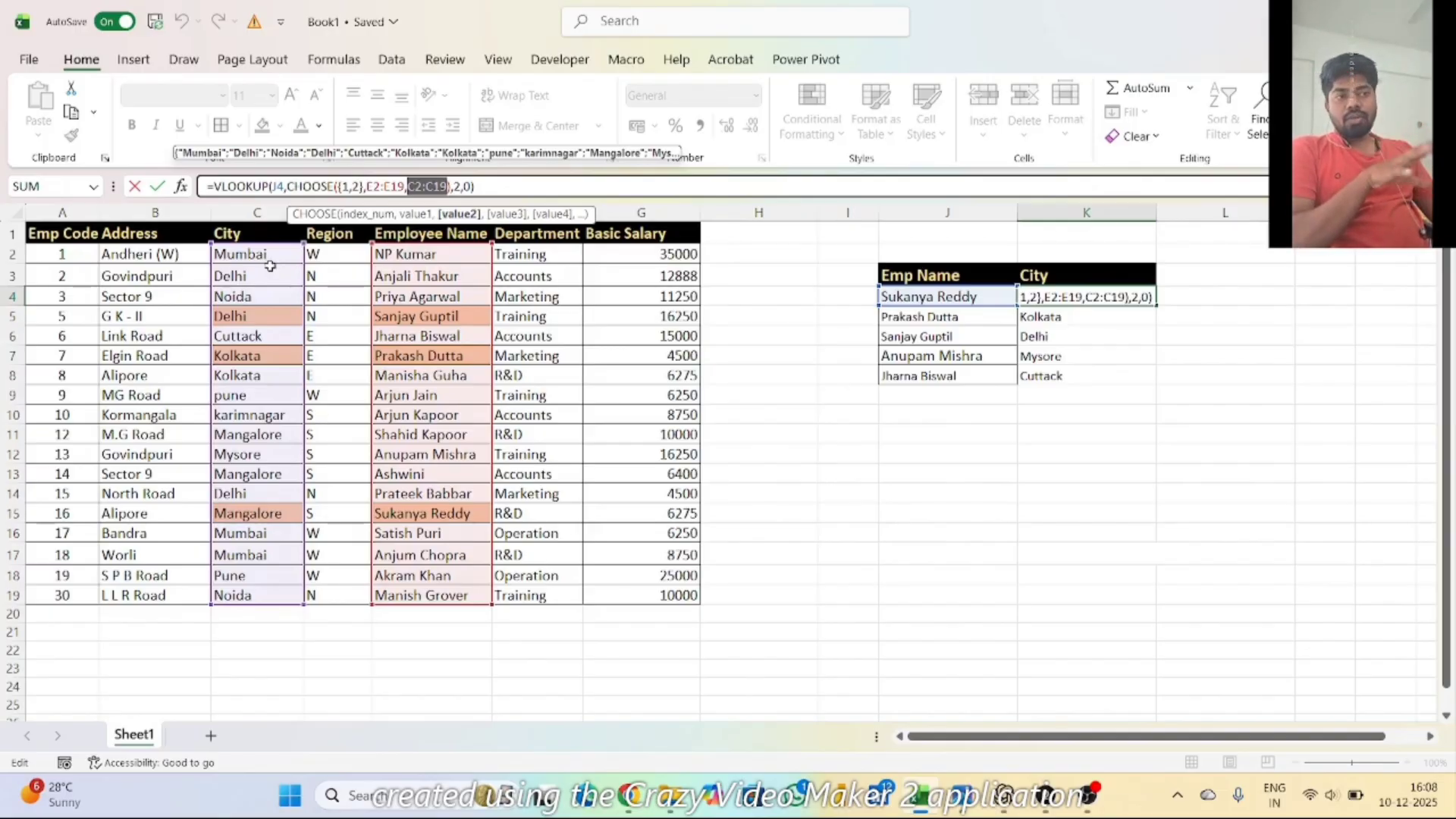
key("Return")
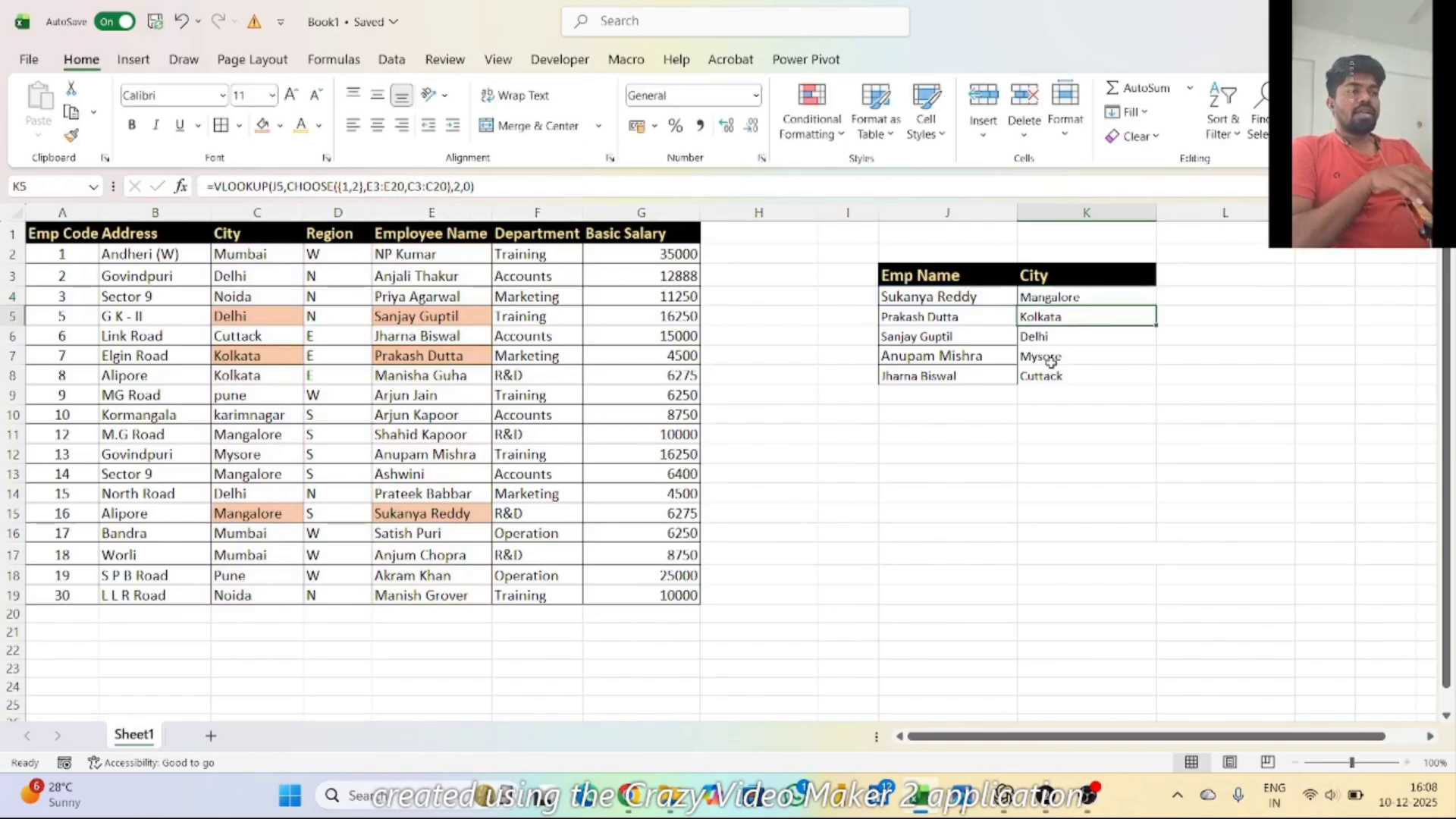